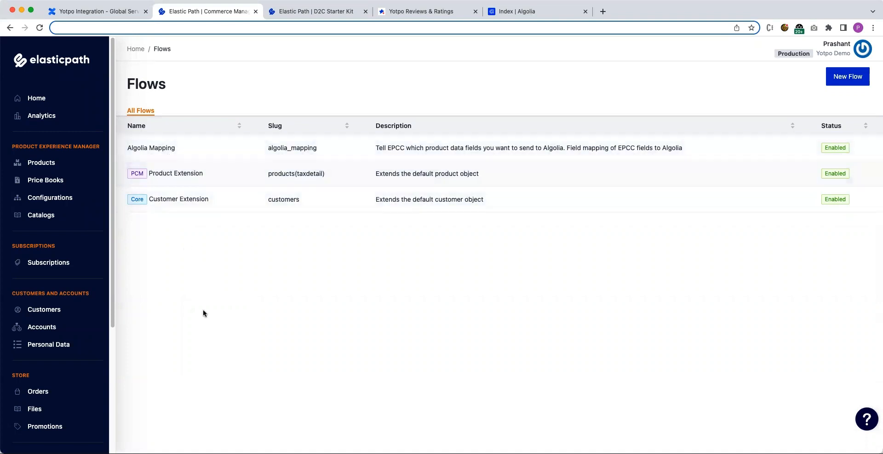
- Scroll the Flows list to see the Algolia Mapping, Product Extension and Customer Extension flows
{"action": "scroll", "coordinate": [59, 414], "scroll_direction": "down", "scroll_amount": 5}
- Look over the store's webhooks, then browse the Integrations Hub to the Ratings and Reviews section
{"action": "left_click", "coordinate": [60, 385]}
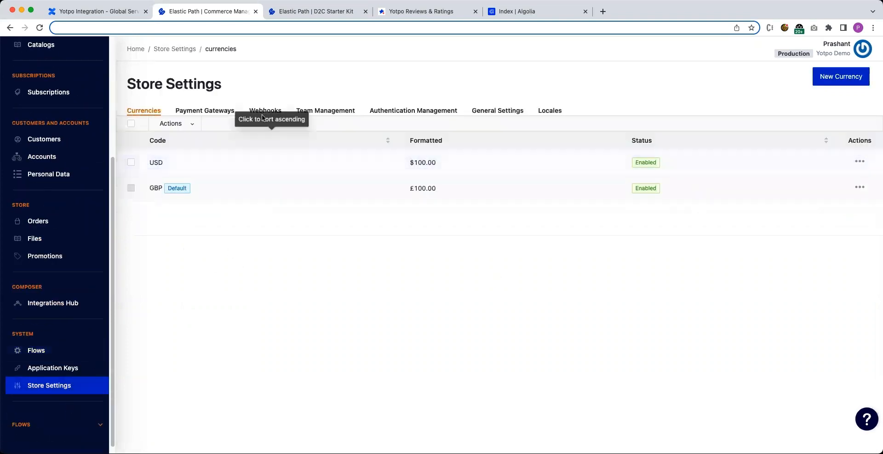
{"action": "left_click", "coordinate": [264, 112]}
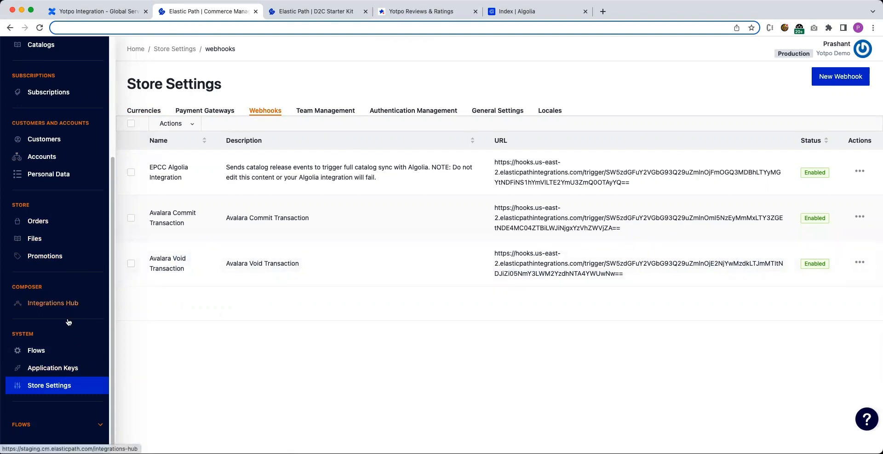
{"action": "left_click", "coordinate": [69, 304]}
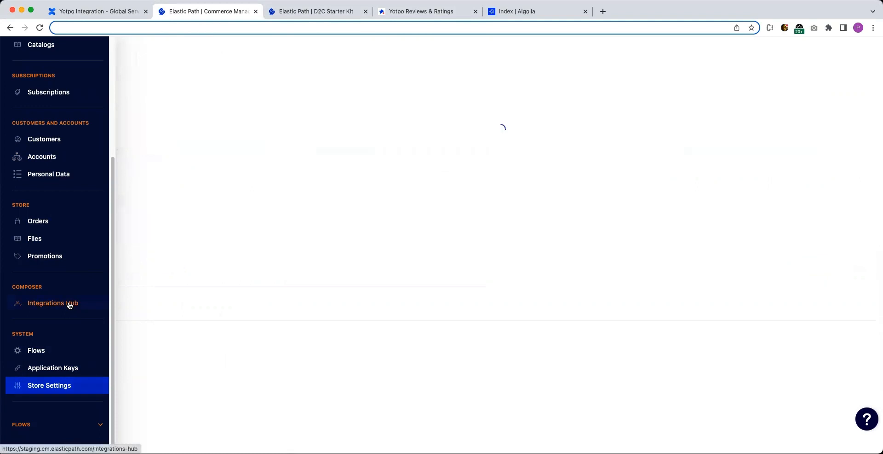
{"action": "scroll", "coordinate": [382, 297], "scroll_direction": "down", "scroll_amount": 20}
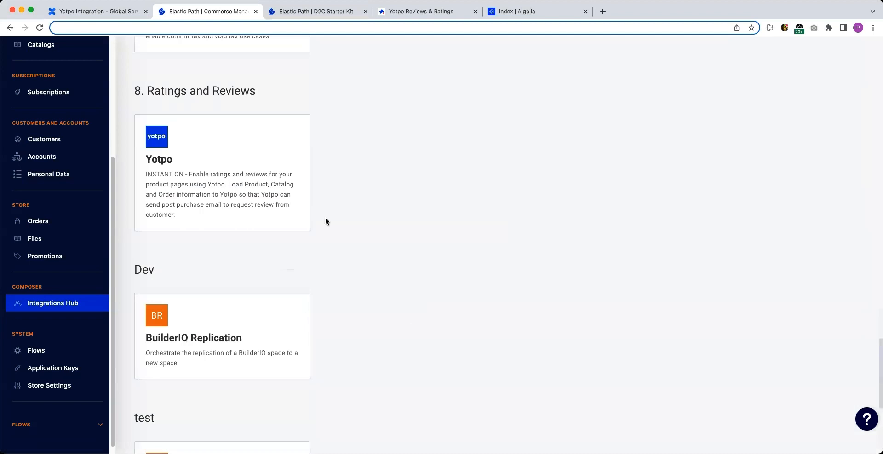
{"action": "scroll", "coordinate": [195, 193], "scroll_direction": "up", "scroll_amount": 1}
- Open the Yotpo integration, start its configuration and move past the trigger details
{"action": "left_click", "coordinate": [256, 183]}
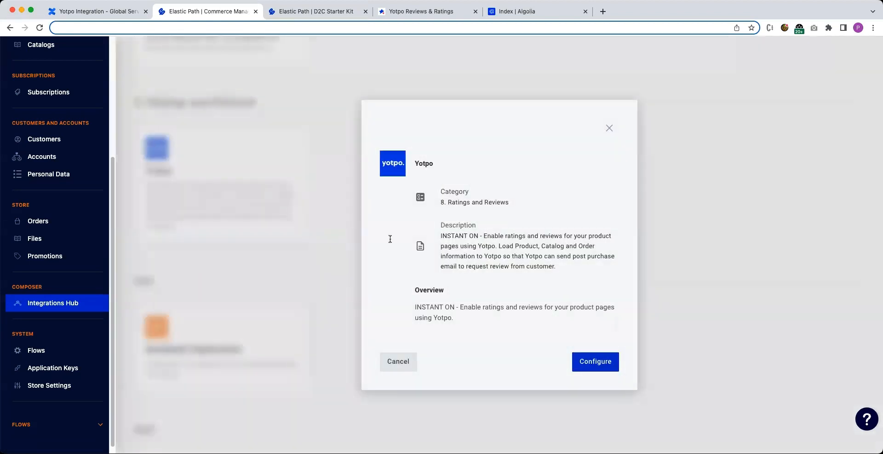
{"action": "left_click", "coordinate": [594, 361]}
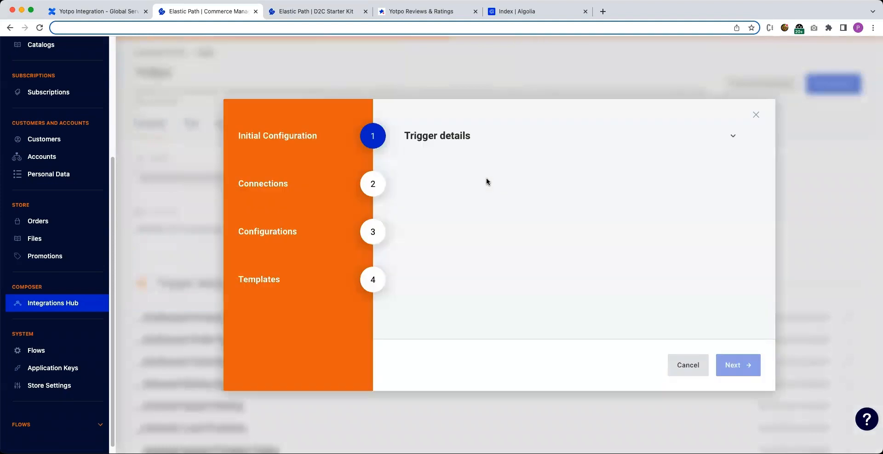
{"action": "left_click", "coordinate": [740, 365]}
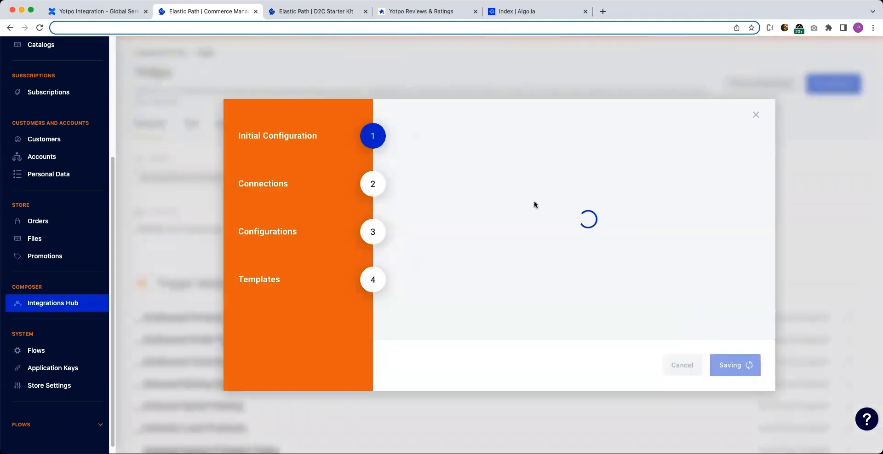
- Connect the Elastic Path account using the pasted client ID, client secret and staging token URL
{"action": "left_click", "coordinate": [503, 212]}
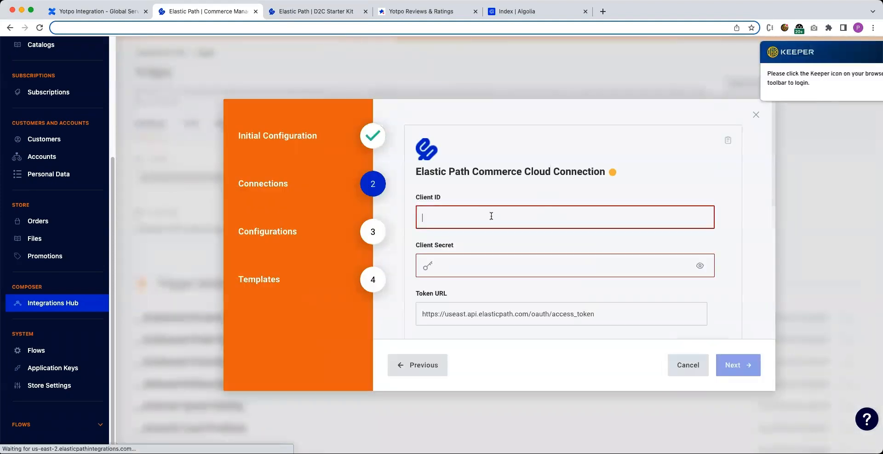
{"action": "left_click", "coordinate": [136, 60]}
{"action": "left_click", "coordinate": [514, 213]}
{"action": "left_click", "coordinate": [489, 261]}
{"action": "key", "text": "ctrl+v"}
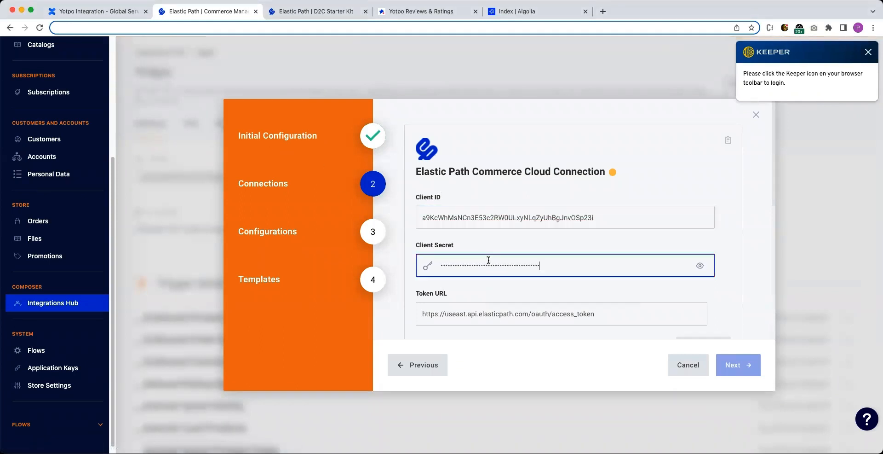
{"action": "left_click", "coordinate": [210, 89]}
{"action": "left_click", "coordinate": [497, 323]}
{"action": "triple_click", "coordinate": [501, 314]}
{"action": "key", "text": "ctrl+v"}
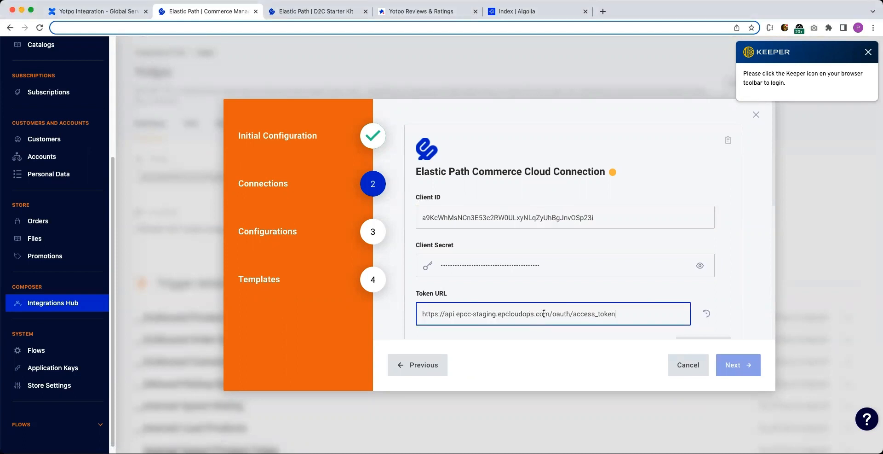
{"action": "scroll", "coordinate": [644, 295], "scroll_direction": "down", "scroll_amount": 3}
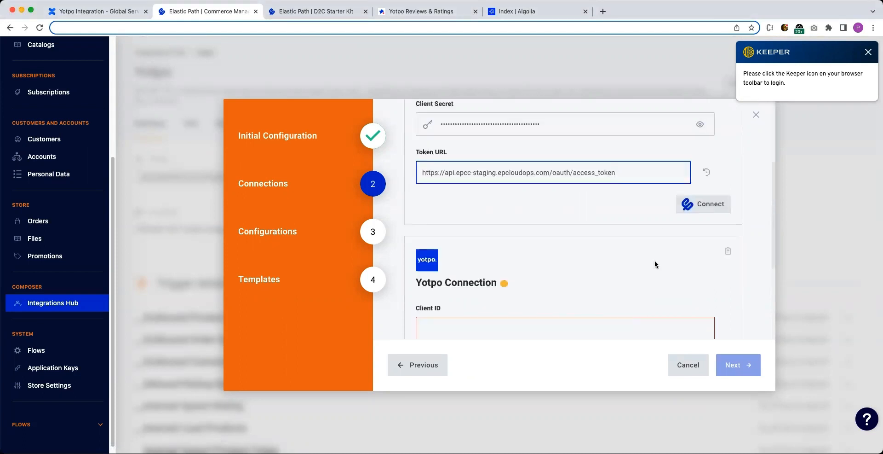
{"action": "left_click", "coordinate": [704, 203]}
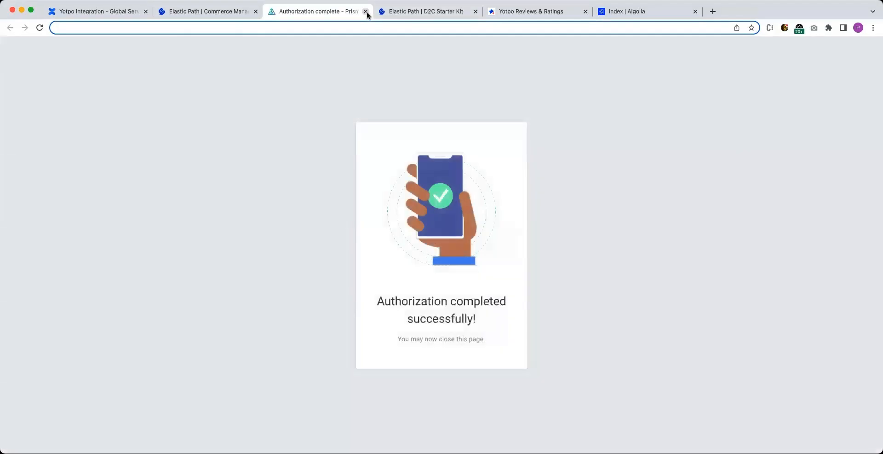
{"action": "left_click", "coordinate": [366, 12]}
- Connect the Yotpo account using the pasted Yotpo client ID and client secret
{"action": "scroll", "coordinate": [559, 230], "scroll_direction": "down", "scroll_amount": 3}
{"action": "left_click", "coordinate": [479, 229]}
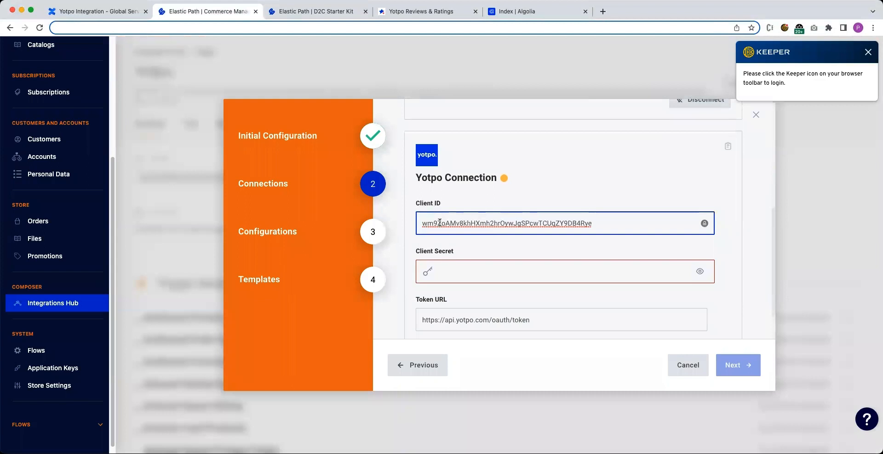
{"action": "left_click", "coordinate": [151, 150]}
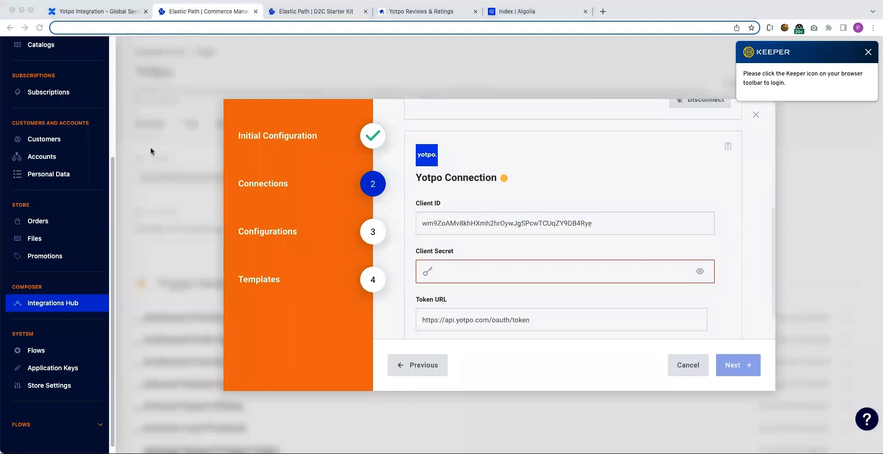
{"action": "left_click", "coordinate": [419, 222]}
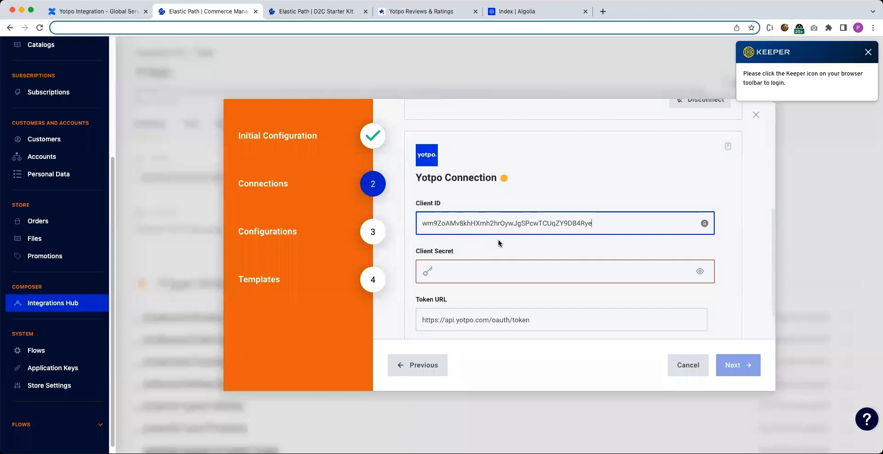
{"action": "scroll", "coordinate": [498, 241], "scroll_direction": "down", "scroll_amount": 1}
{"action": "left_click", "coordinate": [458, 241]}
{"action": "key", "text": "super+v"}
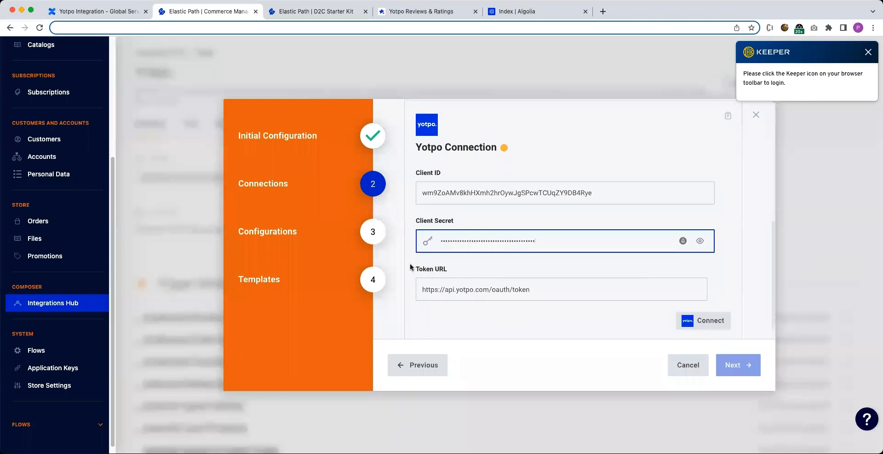
{"action": "left_click", "coordinate": [572, 324]}
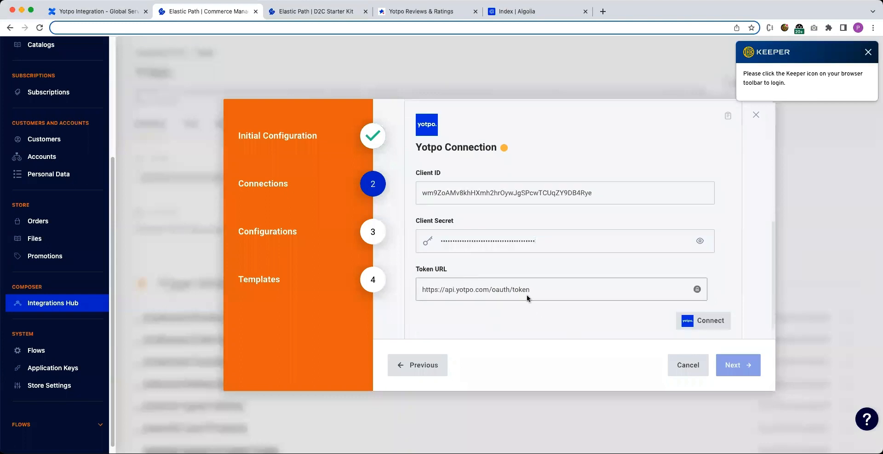
{"action": "left_click", "coordinate": [719, 323]}
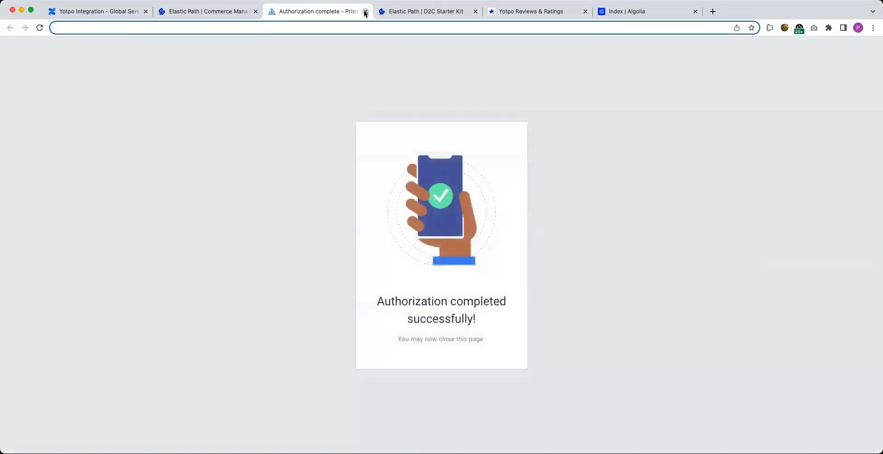
{"action": "left_click", "coordinate": [366, 11]}
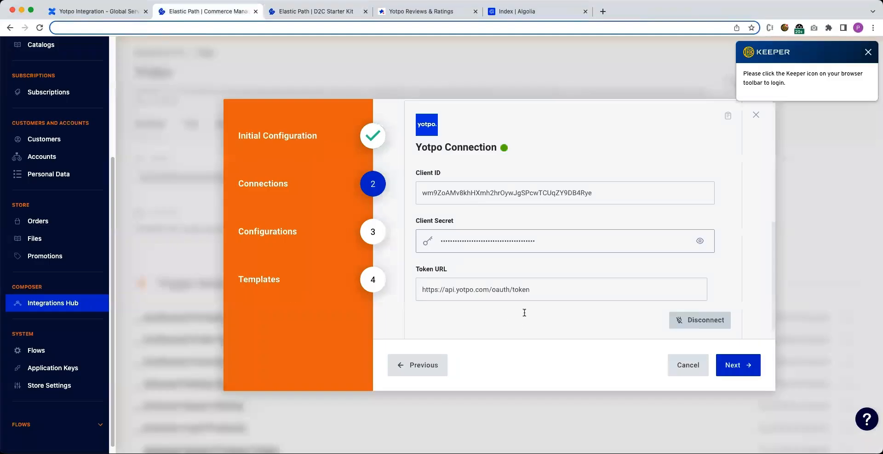
- Enable catalog selection criteria with an exclude rule that lists the B2B Catalog
{"action": "left_click", "coordinate": [737, 366]}
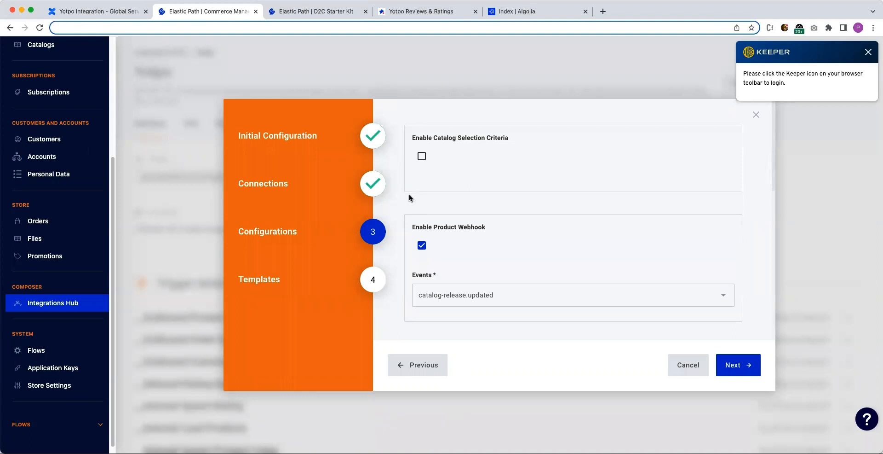
{"action": "left_click", "coordinate": [420, 157]}
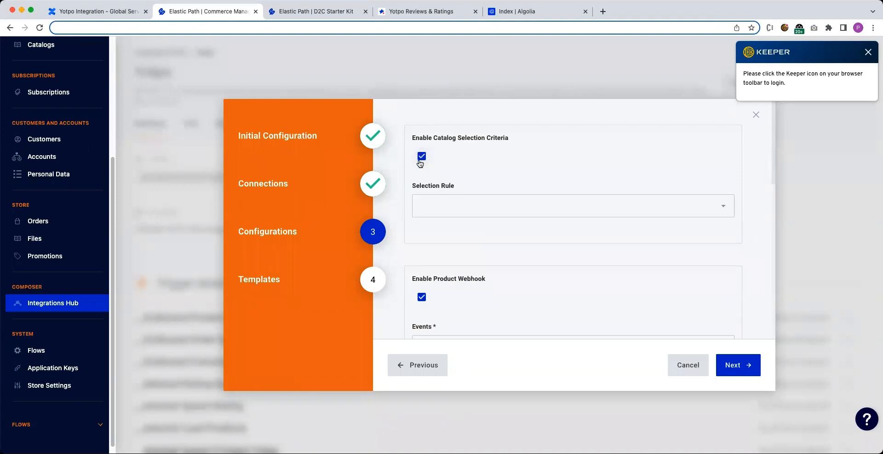
{"action": "left_click", "coordinate": [479, 211]}
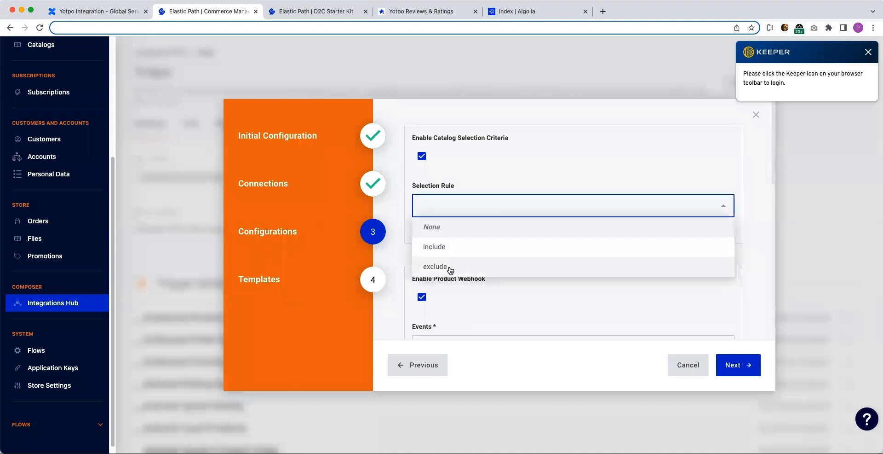
{"action": "left_click", "coordinate": [451, 270]}
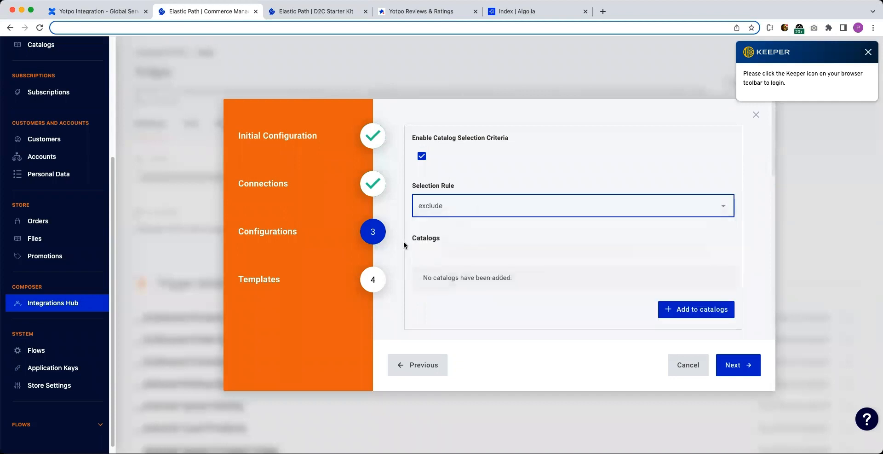
{"action": "scroll", "coordinate": [422, 252], "scroll_direction": "down", "scroll_amount": 2}
{"action": "left_click", "coordinate": [701, 270]}
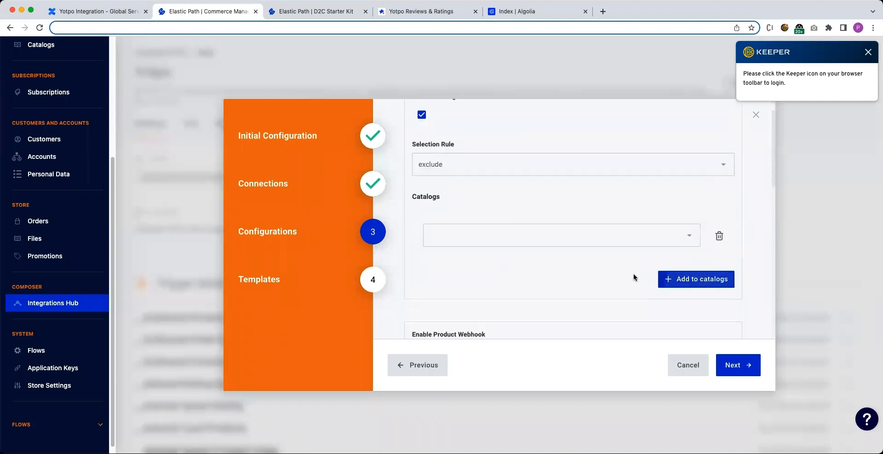
{"action": "left_click", "coordinate": [462, 238]}
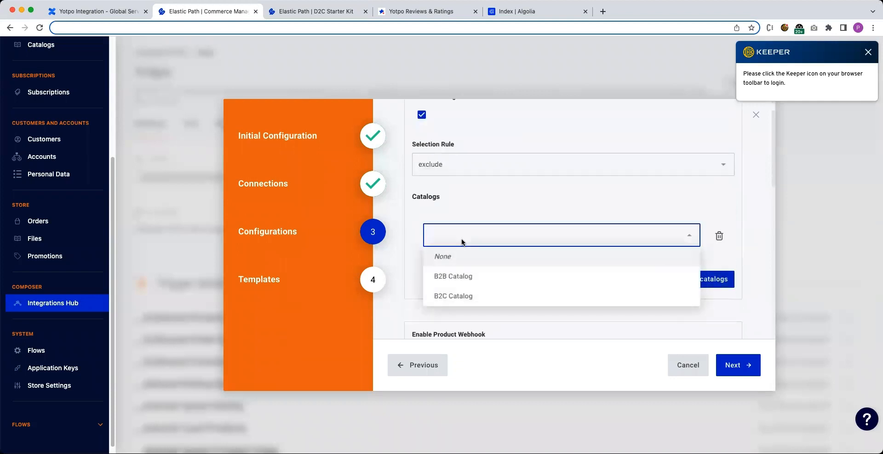
{"action": "left_click", "coordinate": [462, 279]}
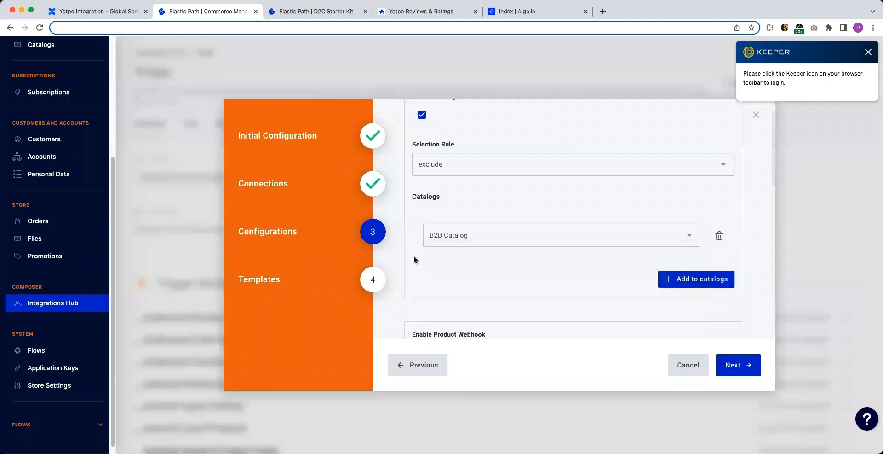
{"action": "scroll", "coordinate": [413, 258], "scroll_direction": "up", "scroll_amount": 2}
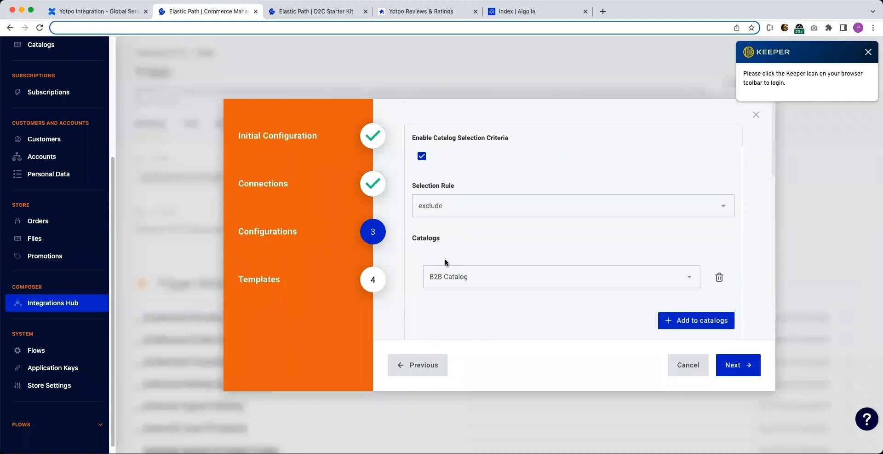
- Enable the order webhook with order.paid as its event
{"action": "scroll", "coordinate": [419, 280], "scroll_direction": "down", "scroll_amount": 3}
{"action": "scroll", "coordinate": [425, 217], "scroll_direction": "down", "scroll_amount": 3}
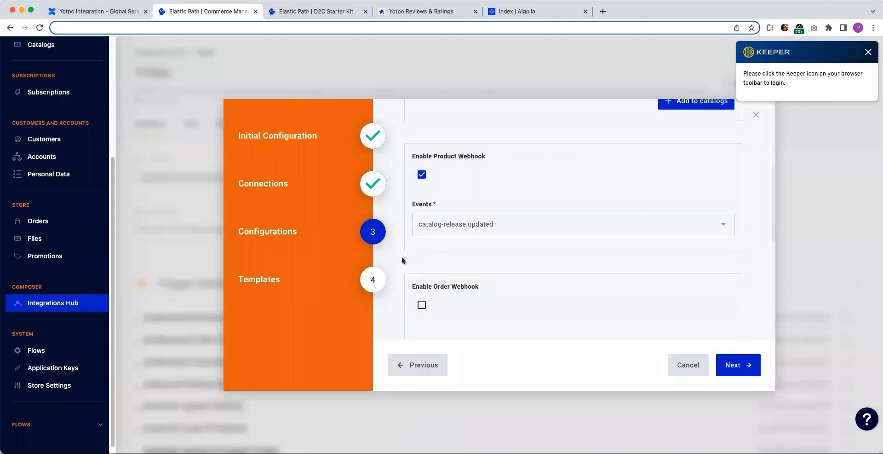
{"action": "scroll", "coordinate": [401, 257], "scroll_direction": "down", "scroll_amount": 2}
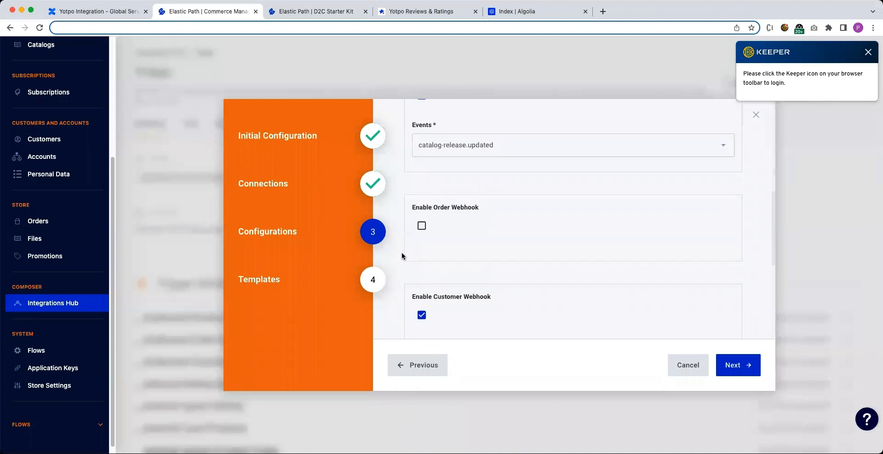
{"action": "left_click", "coordinate": [426, 225]}
{"action": "scroll", "coordinate": [513, 250], "scroll_direction": "down", "scroll_amount": 1}
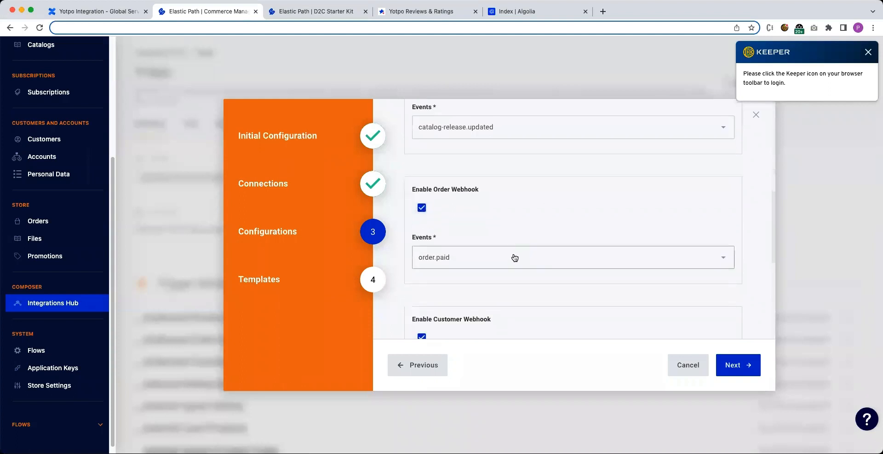
{"action": "left_click", "coordinate": [483, 259]}
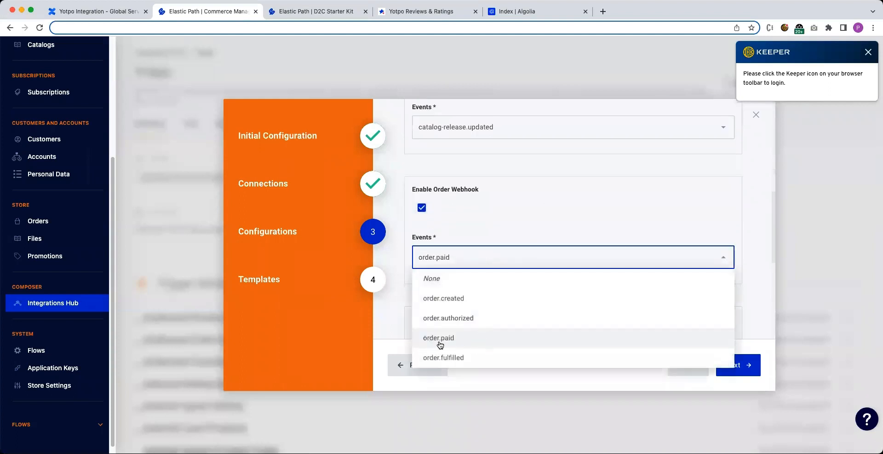
{"action": "left_click", "coordinate": [409, 296]}
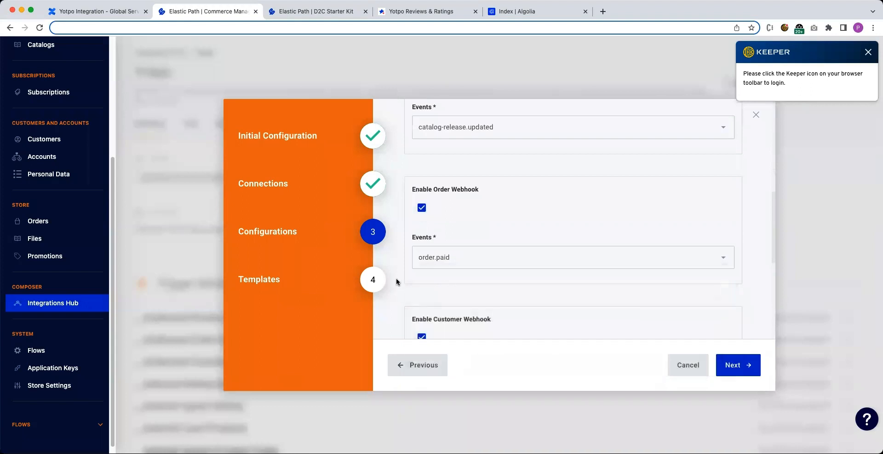
- Add customer.deleted as a third customer webhook event
{"action": "scroll", "coordinate": [413, 270], "scroll_direction": "down", "scroll_amount": 2}
{"action": "scroll", "coordinate": [466, 246], "scroll_direction": "down", "scroll_amount": 2}
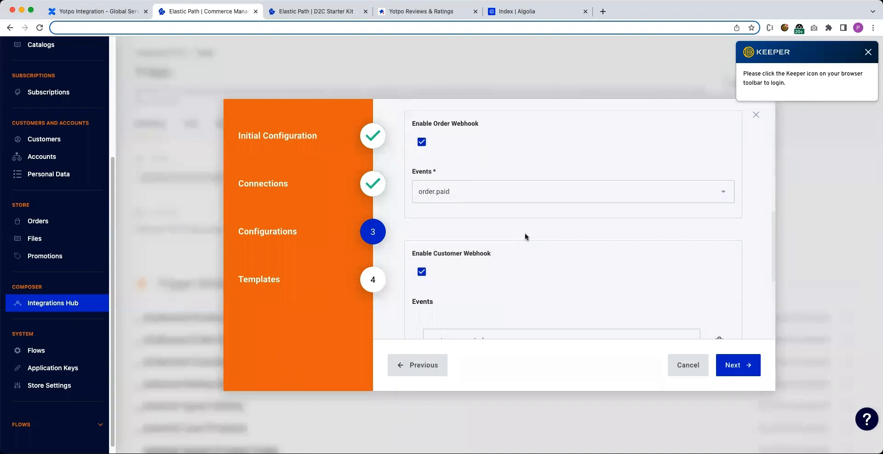
{"action": "scroll", "coordinate": [525, 236], "scroll_direction": "down", "scroll_amount": 7}
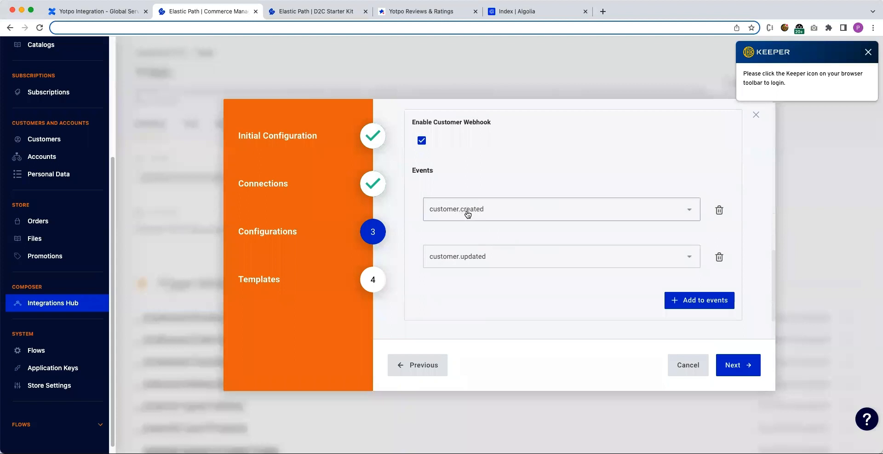
{"action": "scroll", "coordinate": [543, 291], "scroll_direction": "down", "scroll_amount": 1}
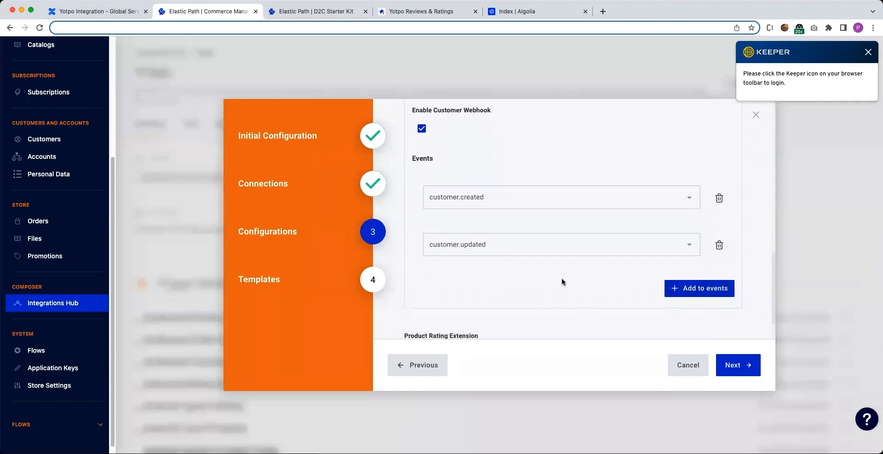
{"action": "scroll", "coordinate": [547, 297], "scroll_direction": "down", "scroll_amount": 1}
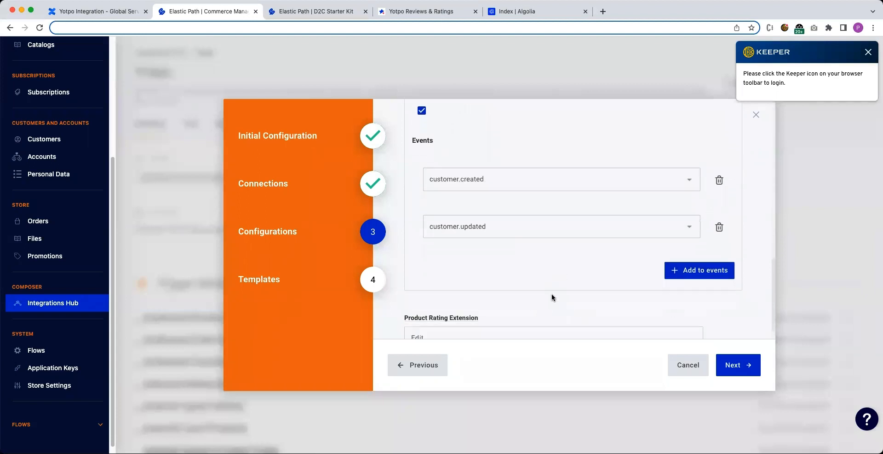
{"action": "left_click", "coordinate": [695, 275]}
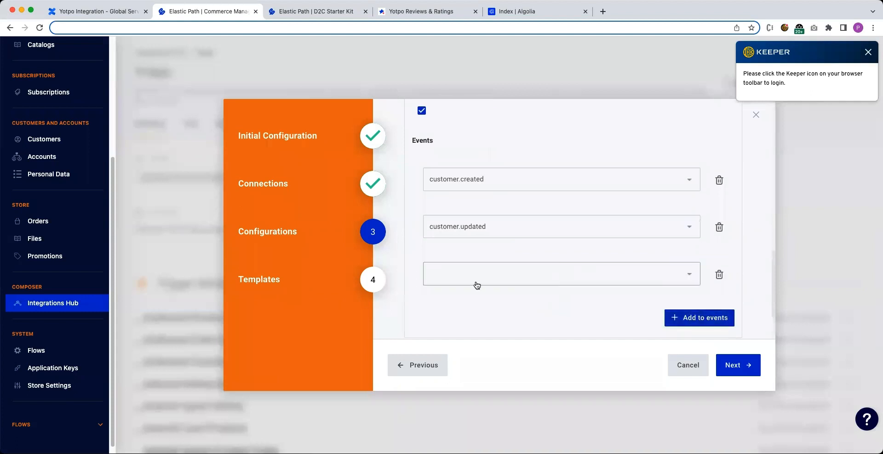
{"action": "left_click", "coordinate": [514, 278]}
{"action": "left_click", "coordinate": [474, 353]}
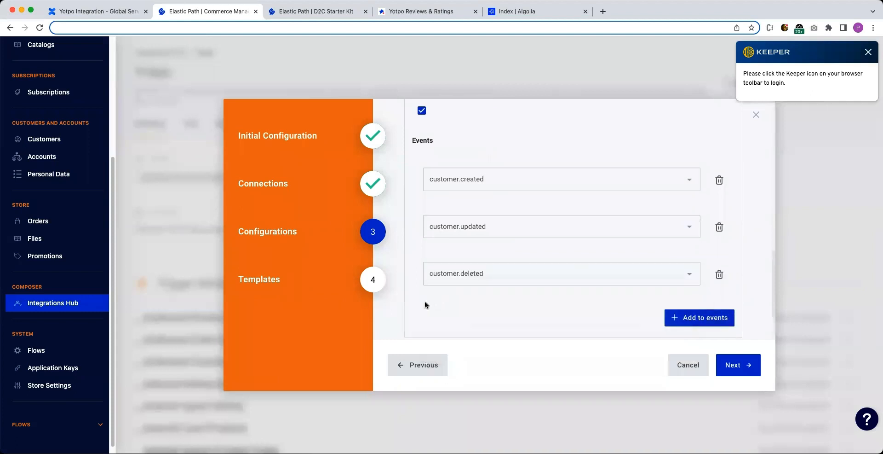
{"action": "scroll", "coordinate": [411, 300], "scroll_direction": "down", "scroll_amount": 3}
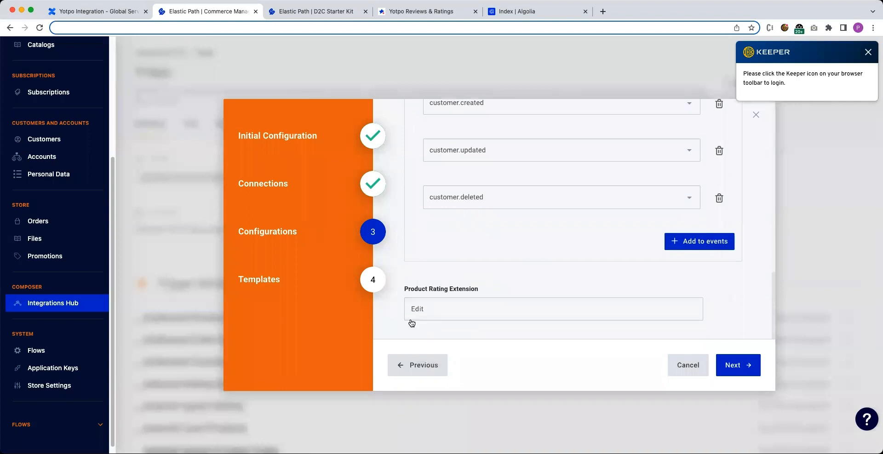
{"action": "left_click", "coordinate": [451, 306]}
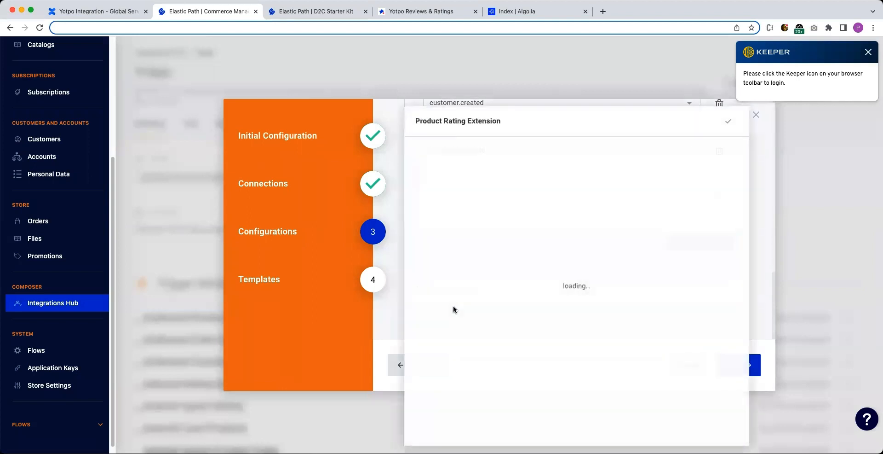
{"action": "left_click_drag", "start_coordinate": [490, 205], "coordinate": [555, 204]}
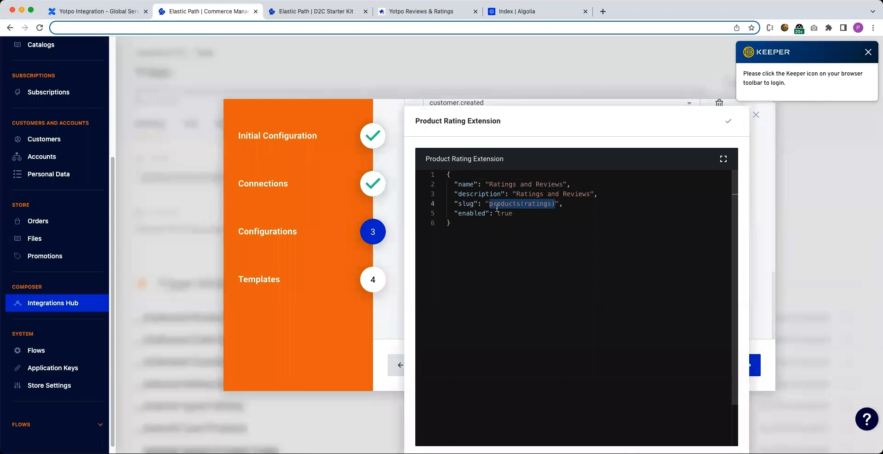
{"action": "scroll", "coordinate": [533, 209], "scroll_direction": "down", "scroll_amount": 1}
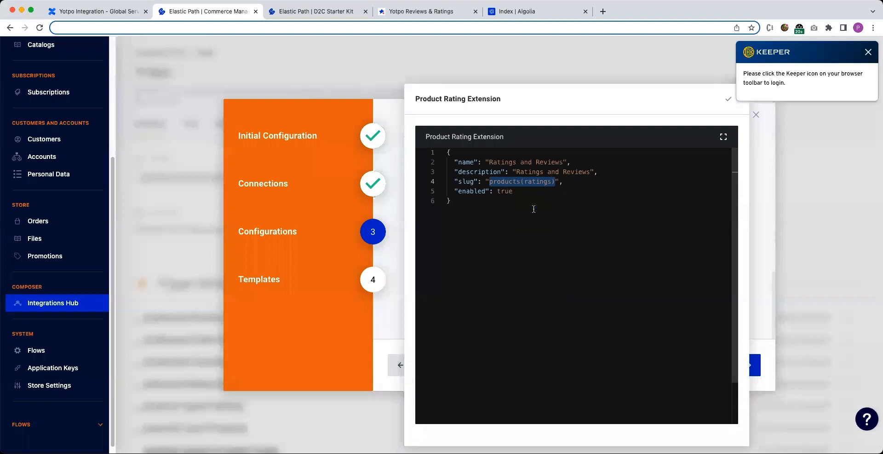
{"action": "left_click", "coordinate": [542, 200]}
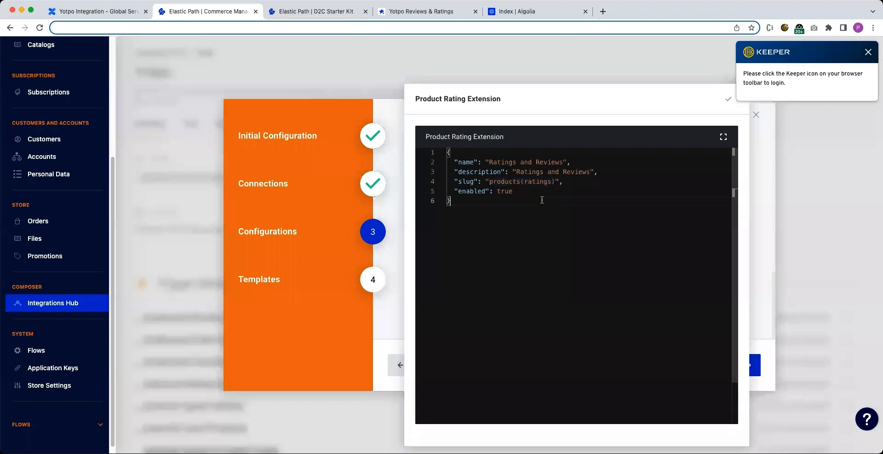
{"action": "left_click", "coordinate": [725, 104]}
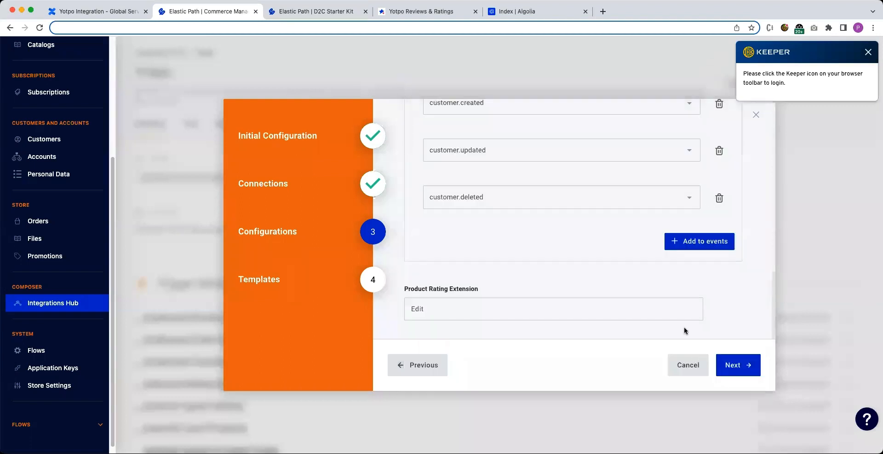
- Review the Product Template, trying the SKU expression for external_id and then reverting to $product.id
{"action": "left_click", "coordinate": [742, 371]}
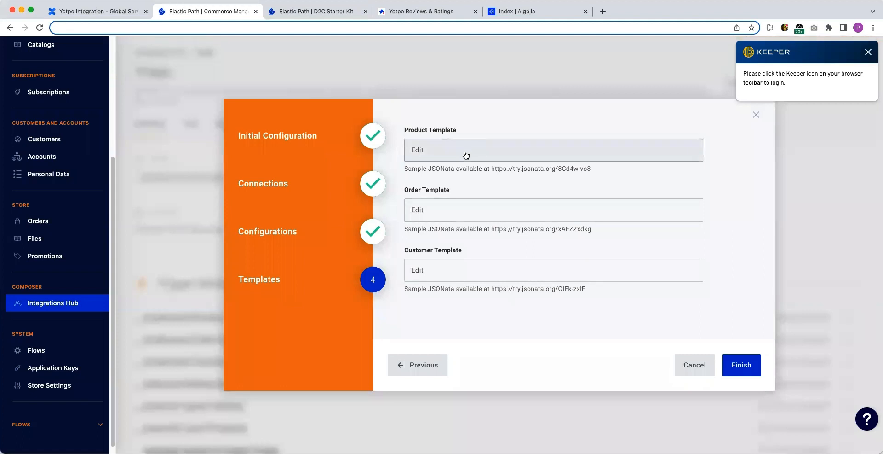
{"action": "left_click", "coordinate": [466, 155]}
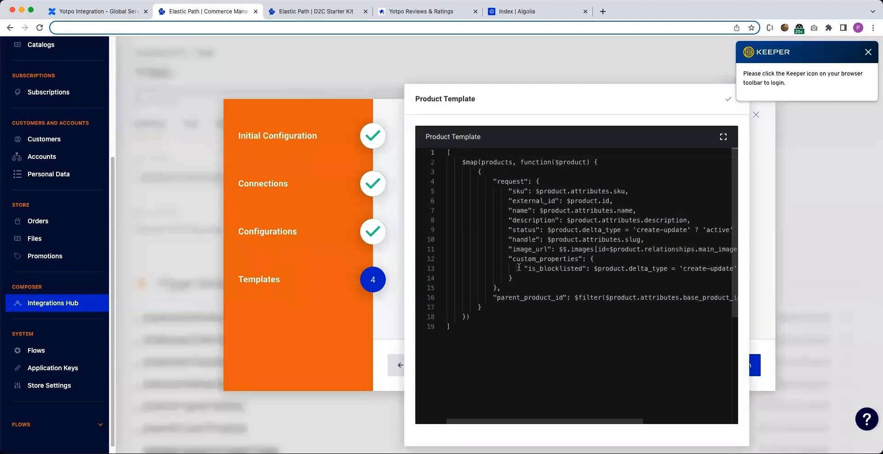
{"action": "double_click", "coordinate": [526, 200]}
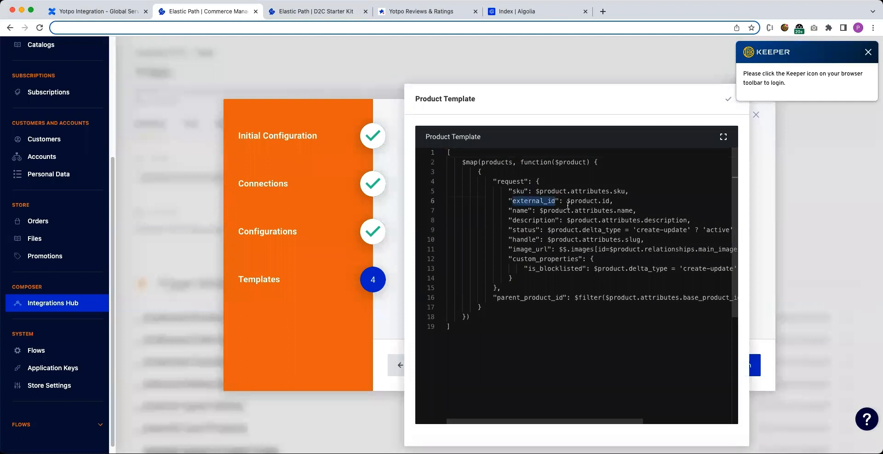
{"action": "left_click_drag", "start_coordinate": [567, 201], "coordinate": [609, 200]}
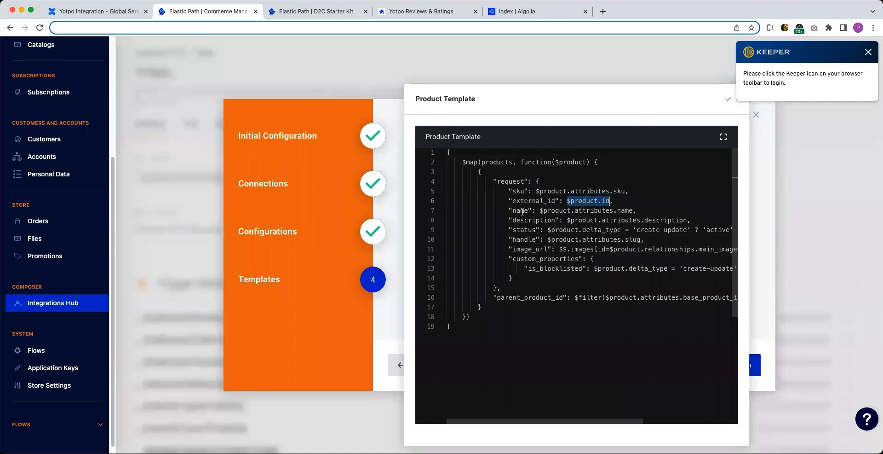
{"action": "left_click_drag", "start_coordinate": [537, 191], "coordinate": [624, 190]}
{"action": "key", "text": "super+c"}
{"action": "left_click_drag", "start_coordinate": [568, 201], "coordinate": [610, 203]}
{"action": "key", "text": "super+v"}
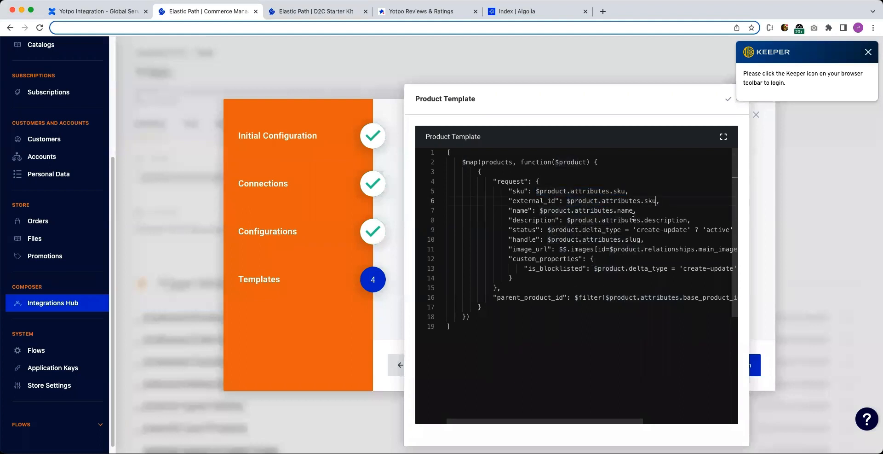
{"action": "key", "text": "super+z"}
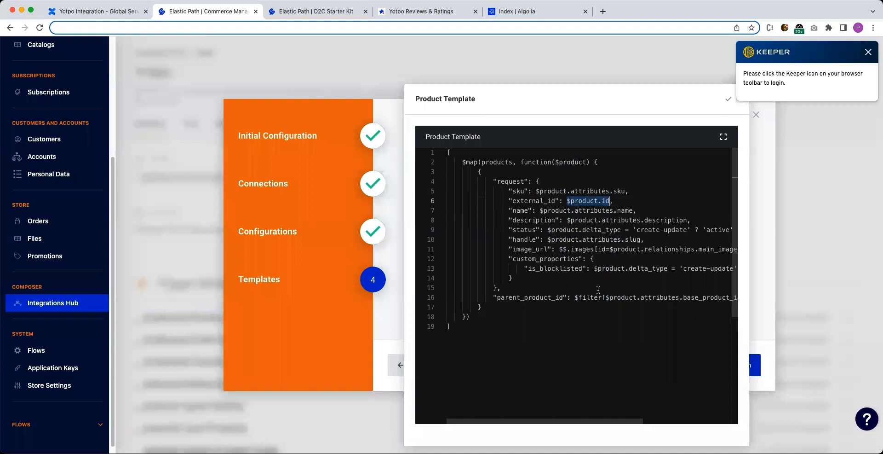
{"action": "left_click", "coordinate": [576, 316]}
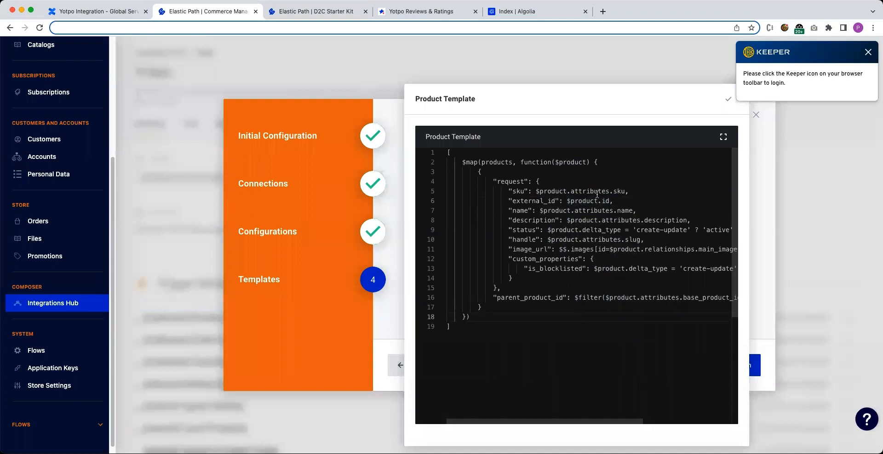
{"action": "left_click", "coordinate": [725, 107]}
- Review the Order and Customer templates and finish the Yotpo setup
{"action": "left_click", "coordinate": [450, 216]}
{"action": "scroll", "coordinate": [625, 213], "scroll_direction": "down", "scroll_amount": 1}
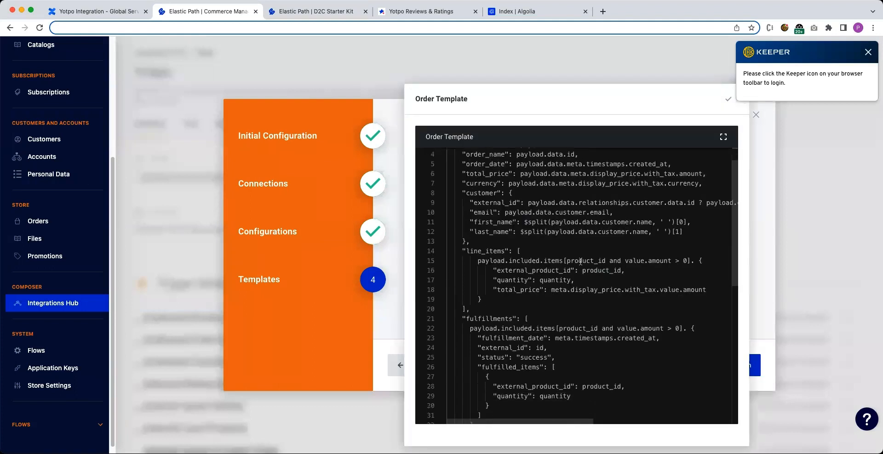
{"action": "scroll", "coordinate": [581, 261], "scroll_direction": "down", "scroll_amount": 2}
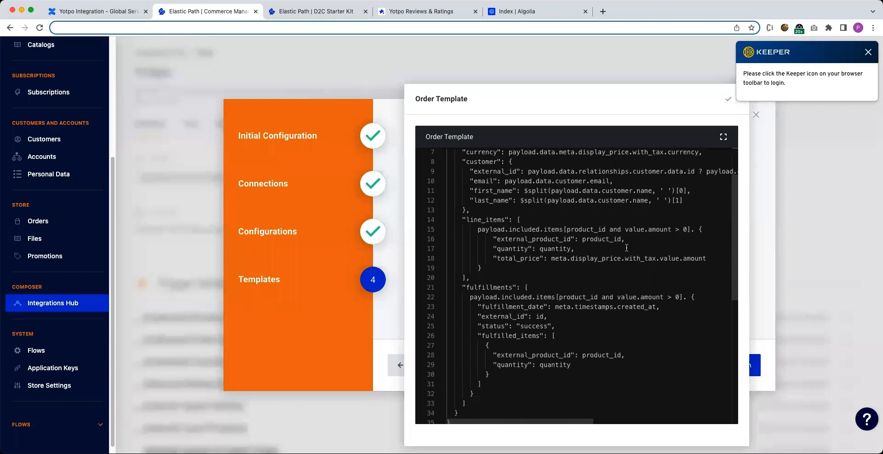
{"action": "left_click", "coordinate": [728, 98]}
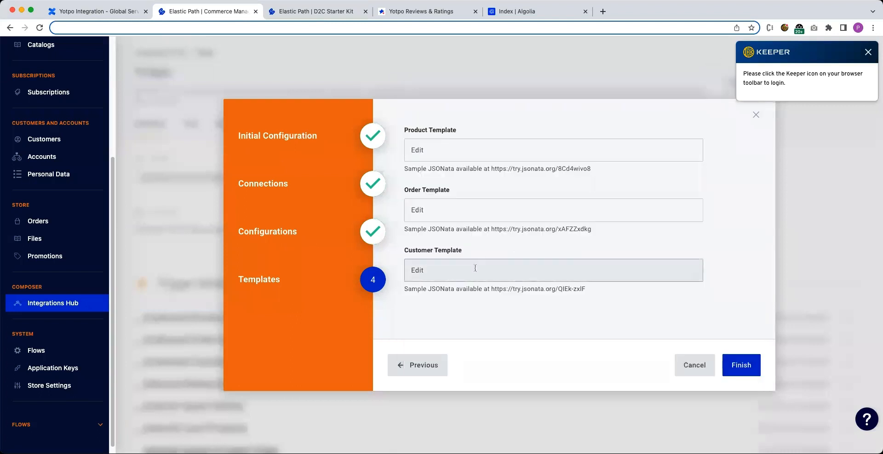
{"action": "left_click", "coordinate": [535, 263]}
{"action": "left_click", "coordinate": [534, 262]}
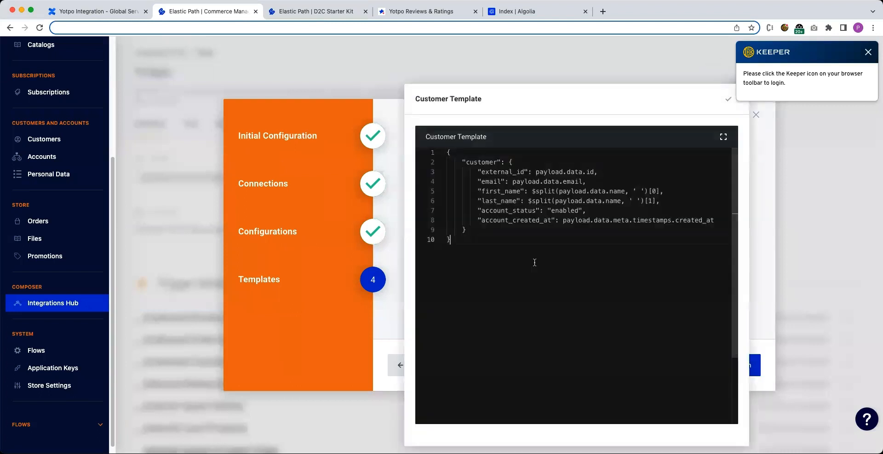
{"action": "left_click", "coordinate": [728, 98]}
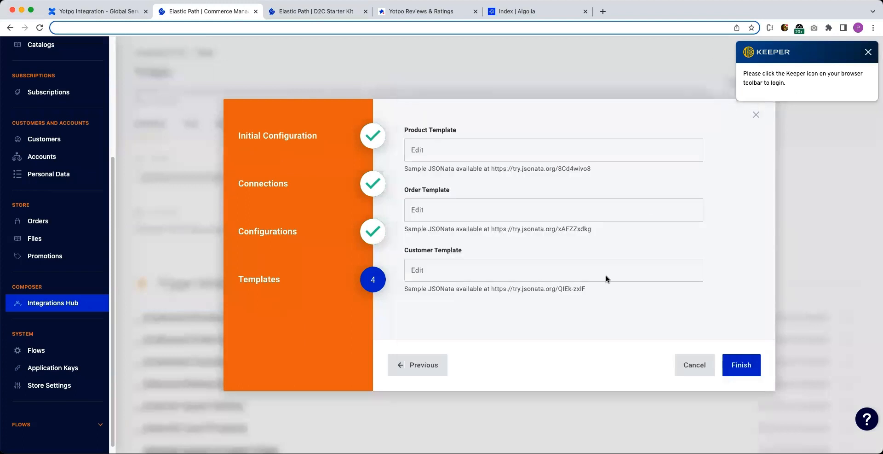
{"action": "left_click", "coordinate": [741, 364]}
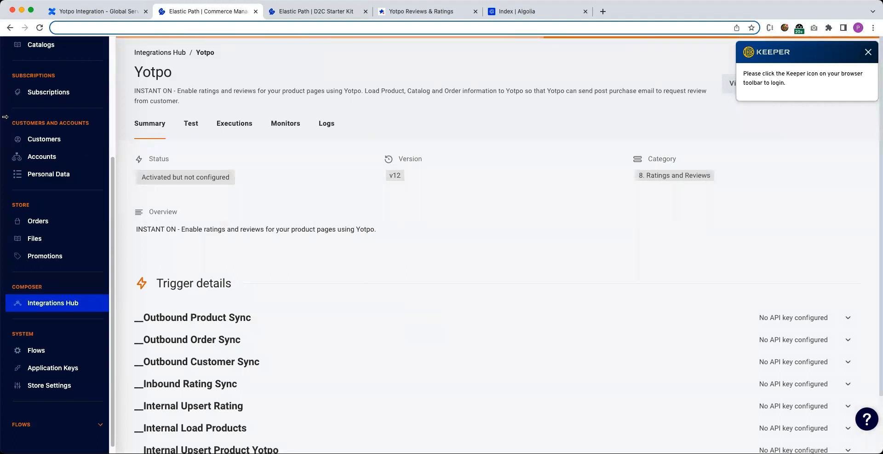
- Inspect the Yotpo Order Sync webhook's observed events under Store Settings webhooks
{"action": "scroll", "coordinate": [67, 297], "scroll_direction": "down", "scroll_amount": 1}
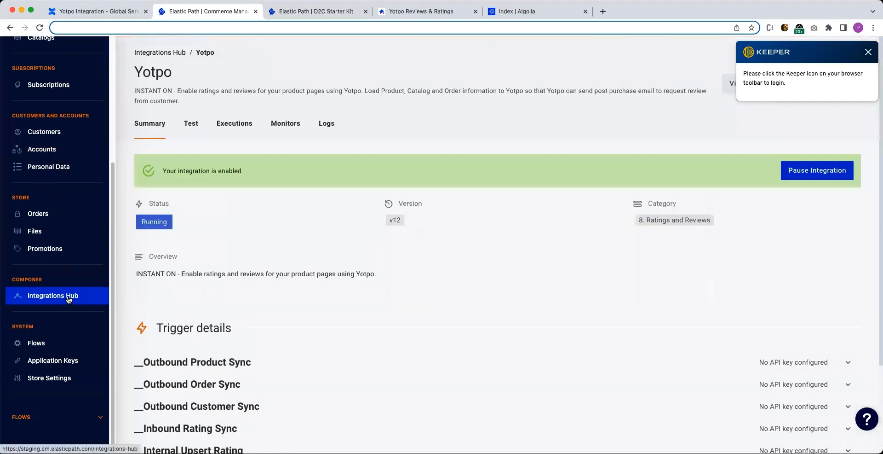
{"action": "left_click", "coordinate": [64, 382]}
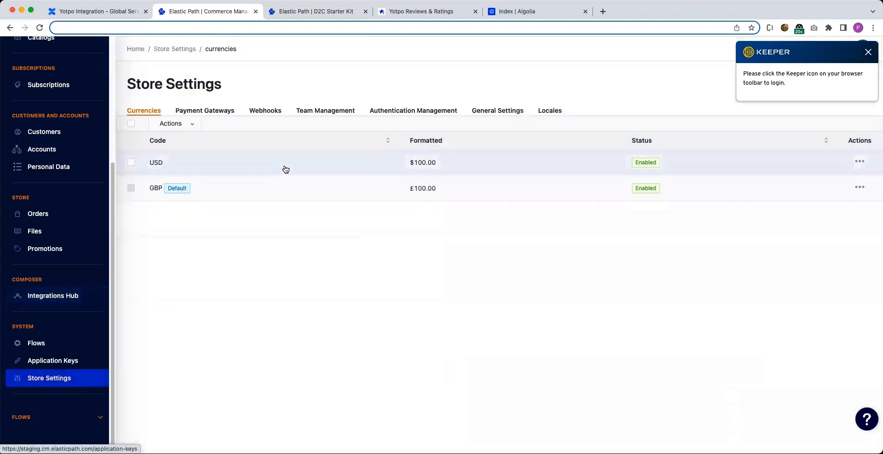
{"action": "left_click", "coordinate": [269, 112]}
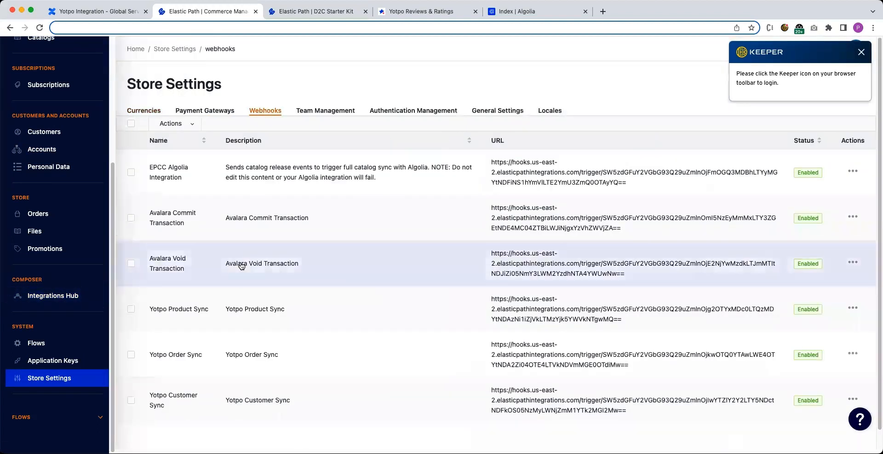
{"action": "scroll", "coordinate": [240, 261], "scroll_direction": "down", "scroll_amount": 1}
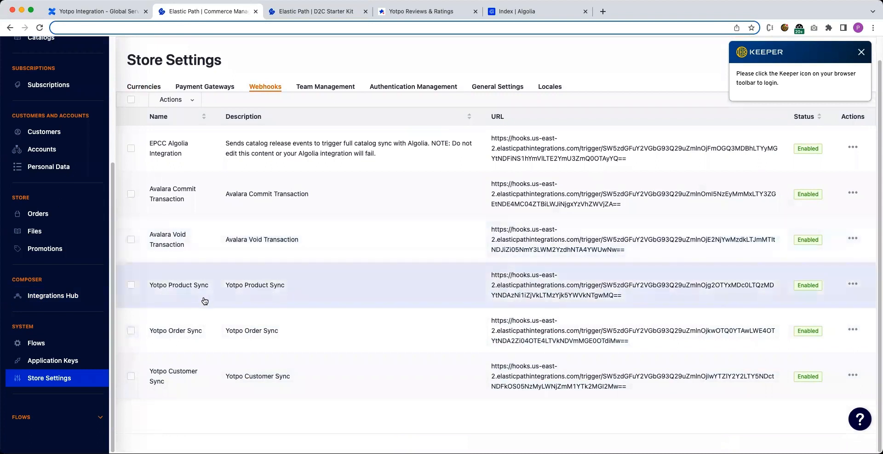
{"action": "left_click", "coordinate": [189, 331]}
{"action": "scroll", "coordinate": [253, 293], "scroll_direction": "down", "scroll_amount": 3}
{"action": "scroll", "coordinate": [259, 292], "scroll_direction": "down", "scroll_amount": 5}
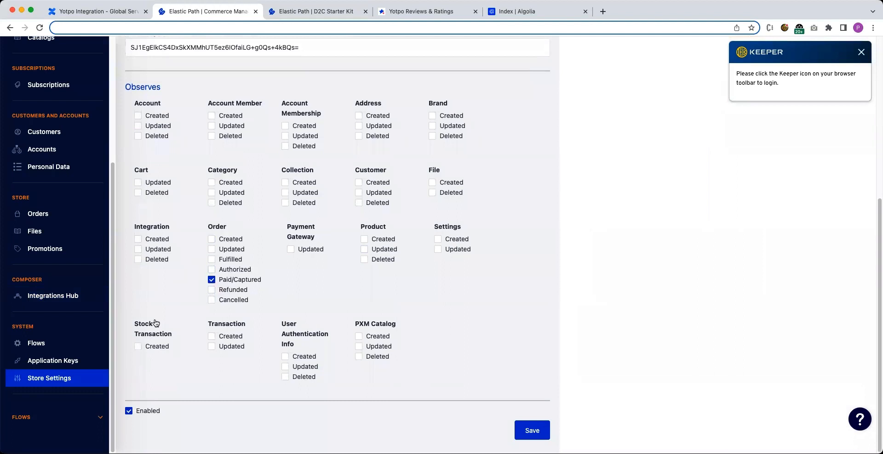
{"action": "scroll", "coordinate": [184, 184], "scroll_direction": "up", "scroll_amount": 8}
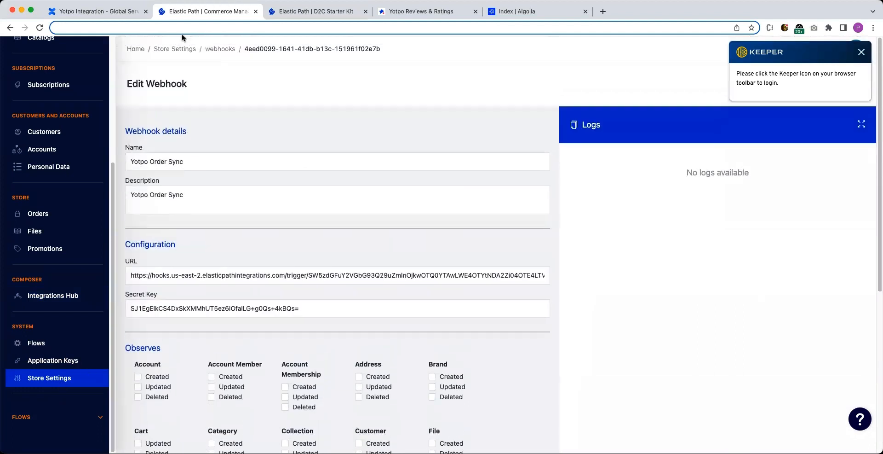
{"action": "left_click", "coordinate": [219, 49]}
- Inspect the Yotpo Customer Sync webhook, then return to the webhooks list
{"action": "left_click", "coordinate": [185, 397]}
{"action": "scroll", "coordinate": [280, 309], "scroll_direction": "down", "scroll_amount": 5}
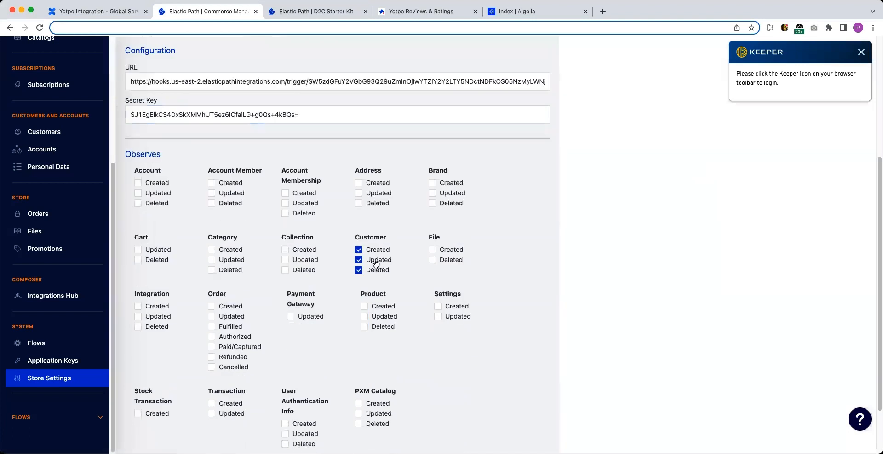
{"action": "scroll", "coordinate": [275, 177], "scroll_direction": "up", "scroll_amount": 5}
{"action": "left_click", "coordinate": [218, 52]}
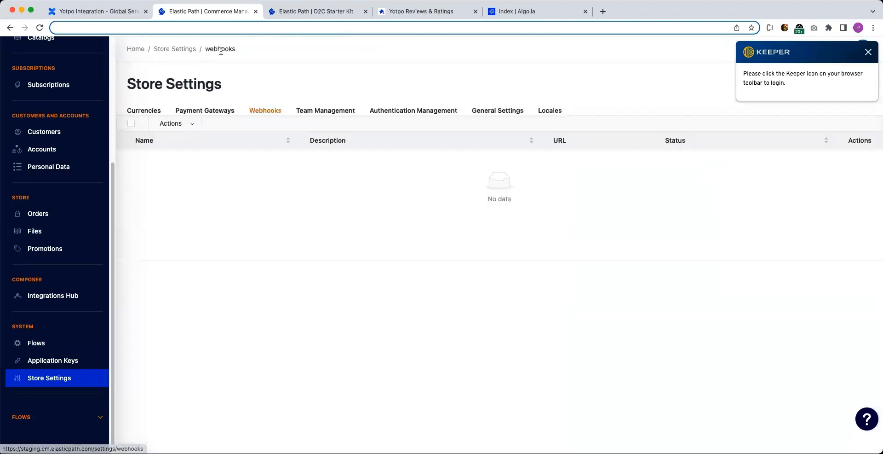
- View the Ratings and Reviews flow fields and the Lace-Up Trainers Product Templates tab, then go Home
{"action": "left_click", "coordinate": [36, 343]}
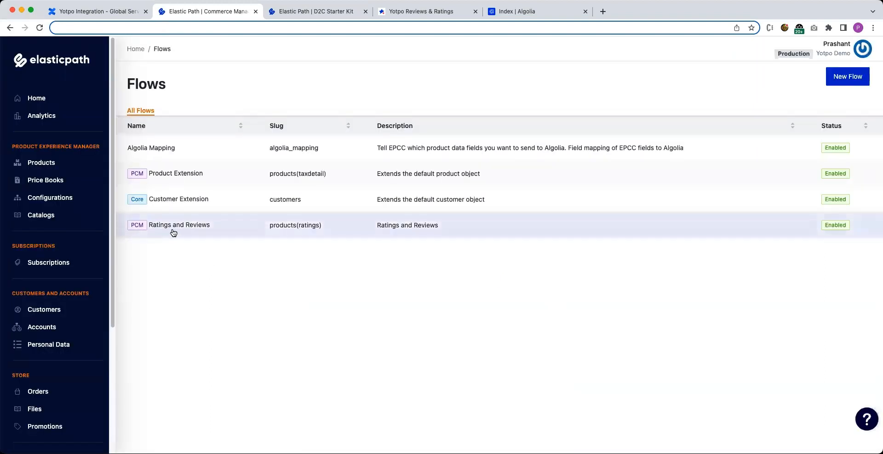
{"action": "left_click", "coordinate": [180, 230]}
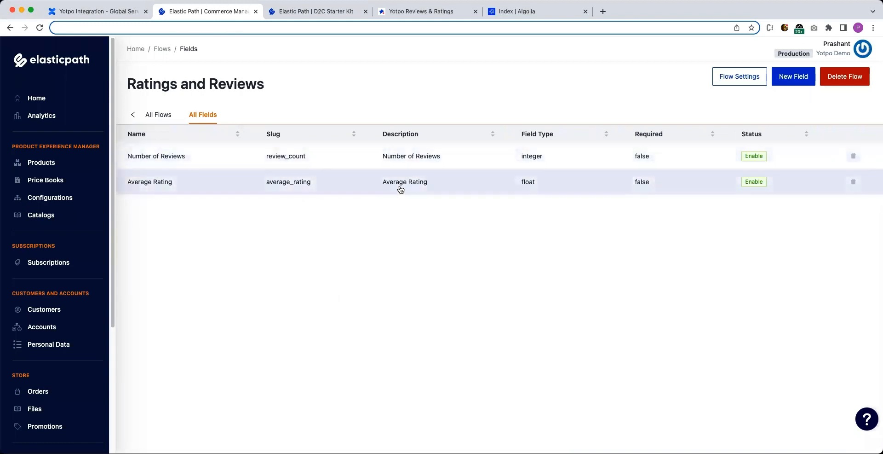
{"action": "left_click", "coordinate": [54, 166]}
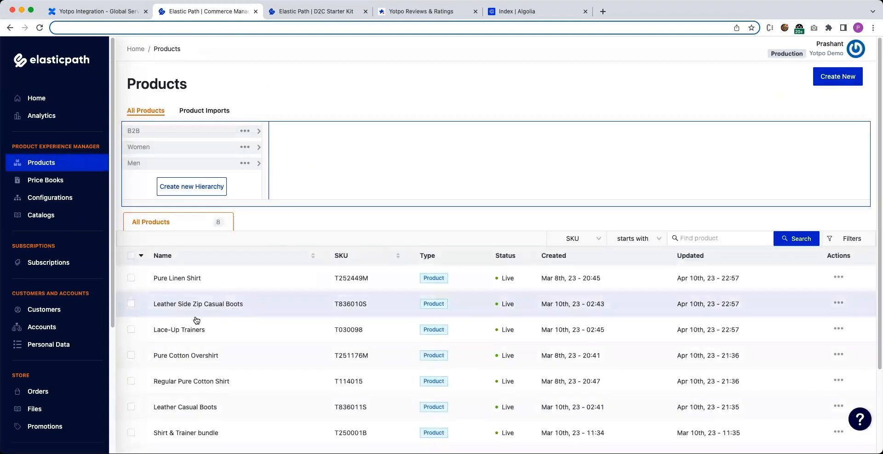
{"action": "left_click", "coordinate": [188, 330]}
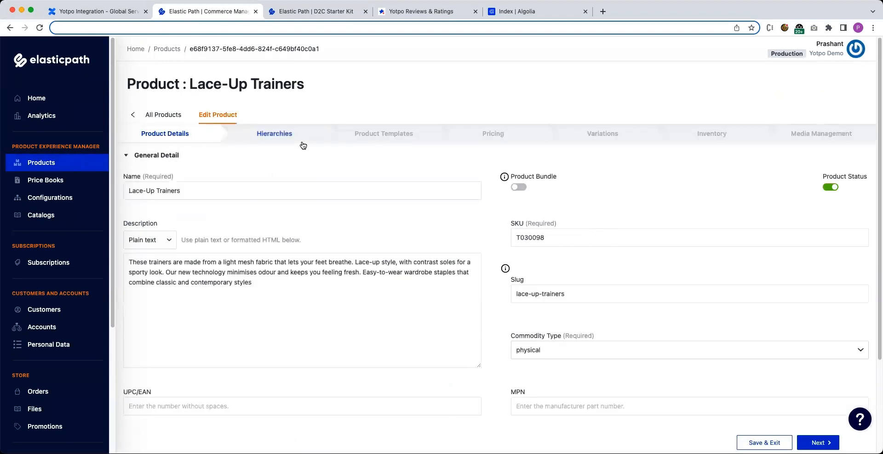
{"action": "left_click", "coordinate": [381, 134]}
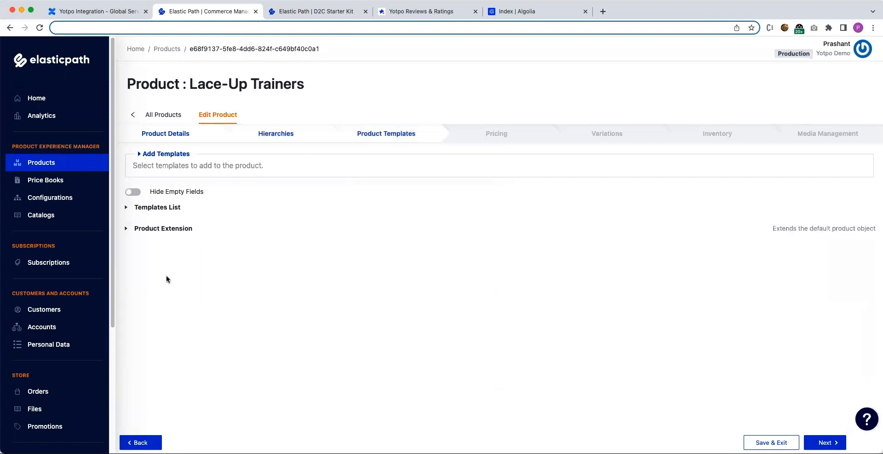
{"action": "left_click", "coordinate": [55, 105]}
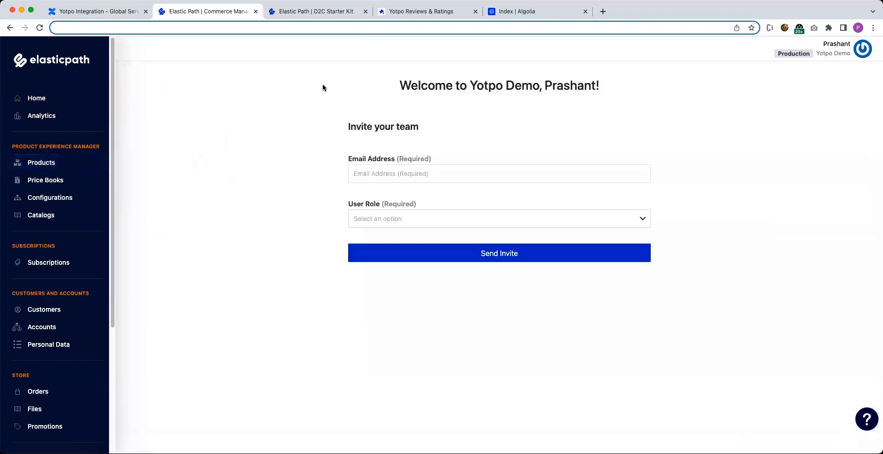
- Reload the storefront and open the Lace-Up Trainers review form via Men > Trainers
{"action": "left_click", "coordinate": [309, 13]}
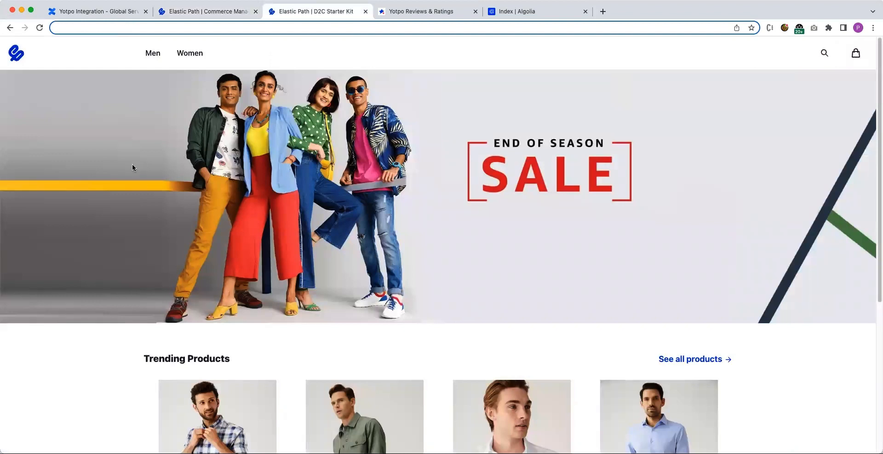
{"action": "left_click", "coordinate": [39, 28]}
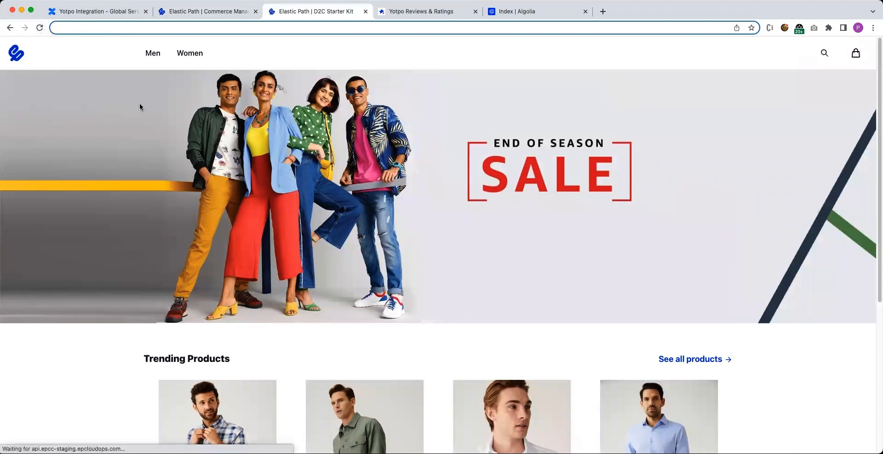
{"action": "left_click", "coordinate": [153, 55]}
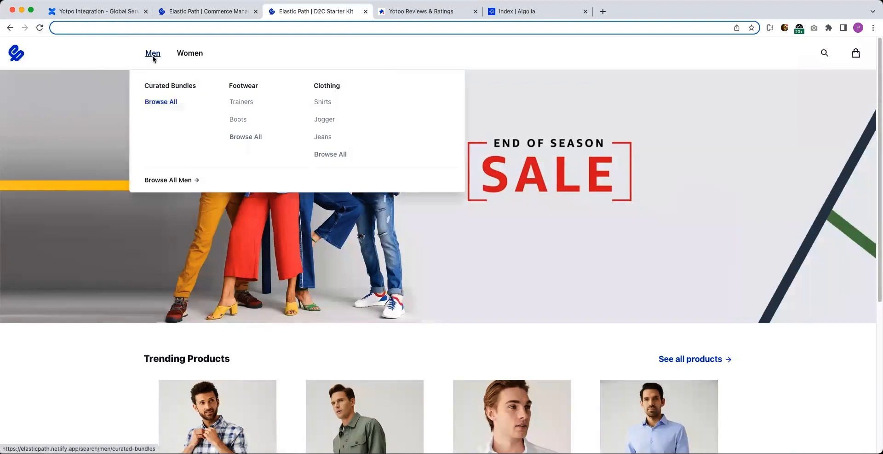
{"action": "left_click", "coordinate": [246, 103]}
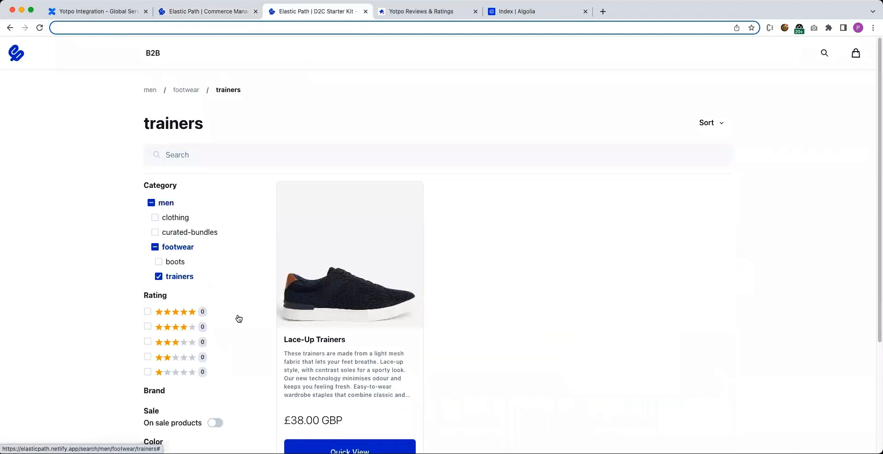
{"action": "left_click", "coordinate": [344, 324]}
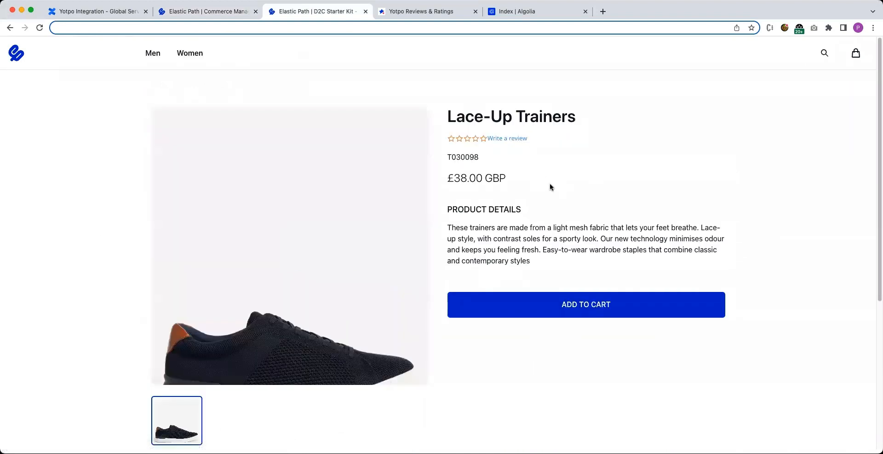
{"action": "scroll", "coordinate": [553, 200], "scroll_direction": "down", "scroll_amount": 5}
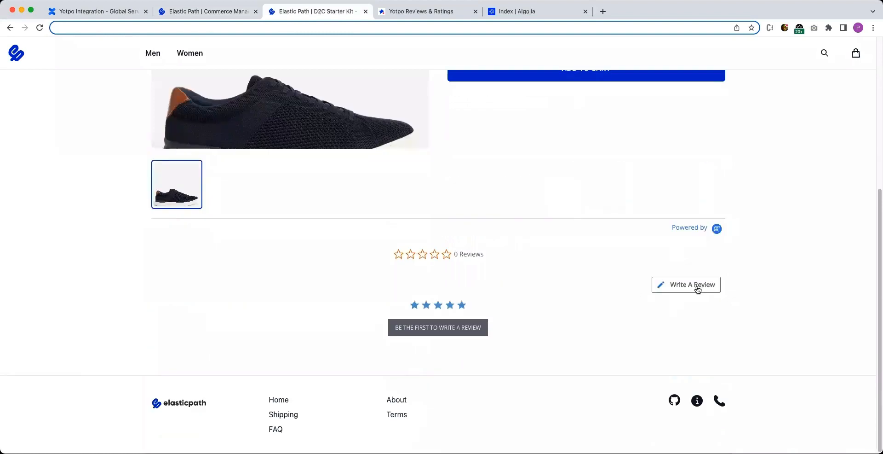
{"action": "left_click", "coordinate": [698, 289]}
- Rate the trainers 5 stars with title 'Amazing Shoes, Love this' and review text 'Most'
{"action": "scroll", "coordinate": [391, 303], "scroll_direction": "down", "scroll_amount": 3}
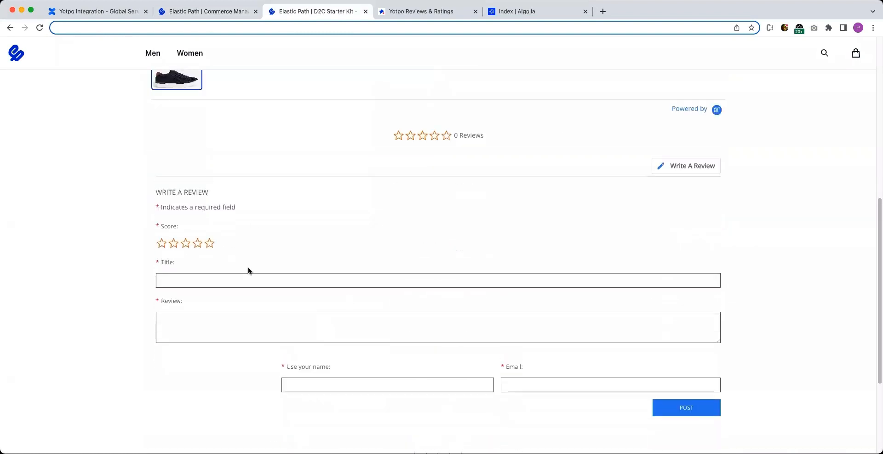
{"action": "left_click", "coordinate": [210, 244]}
{"action": "left_click", "coordinate": [225, 283]}
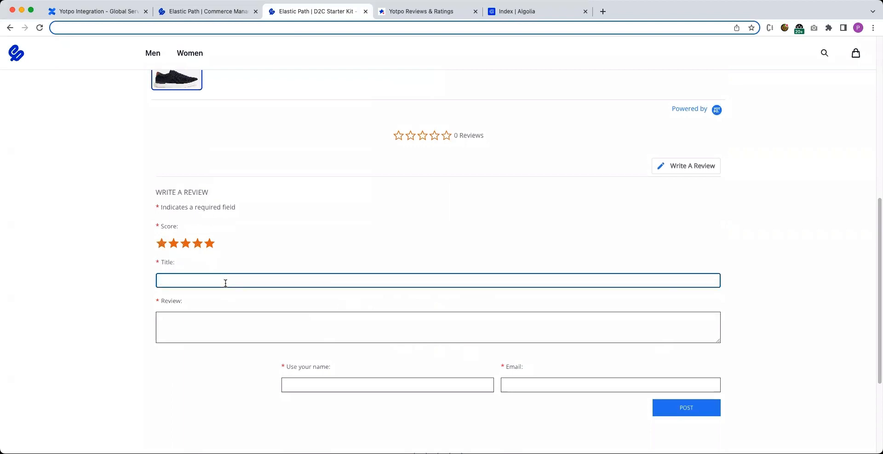
{"action": "type", "text": "Amazing Shoe"}
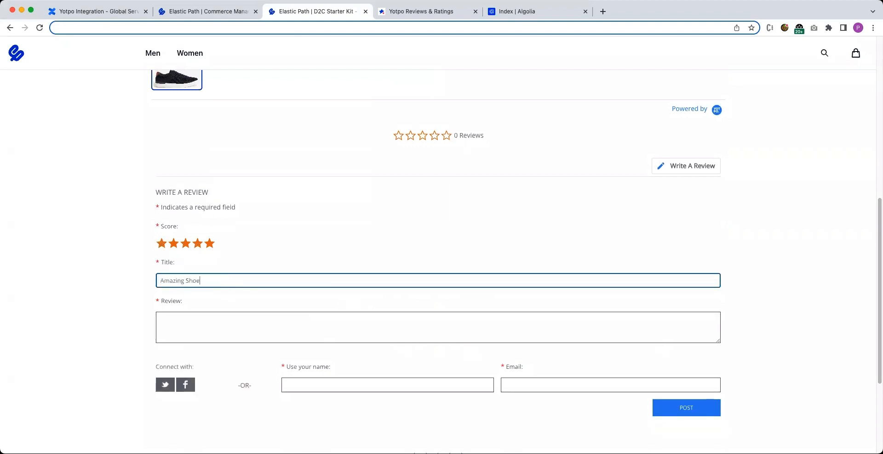
{"action": "type", "text": "s, Love this"}
{"action": "left_click", "coordinate": [216, 327]}
{"action": "type", "text": "Most comfortable sh"}
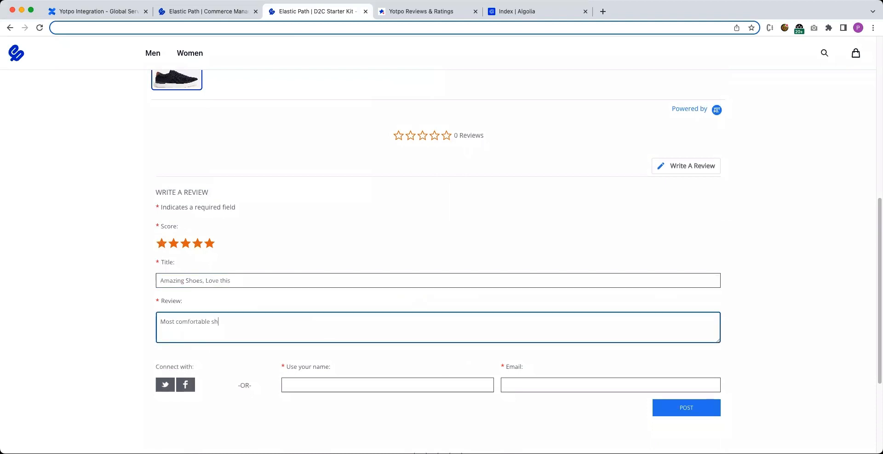
{"action": "scroll", "coordinate": [348, 347], "scroll_direction": "down", "scroll_amount": 3}
- Enter the reviewer's name and e-mail, post the review, and bring up the verification email
{"action": "key", "text": "Tab"}
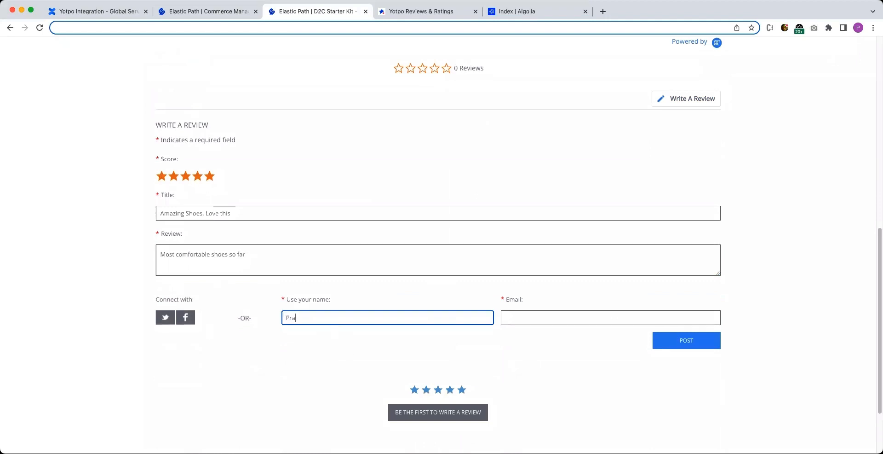
{"action": "key", "text": "Tab"}
{"action": "left_click", "coordinate": [519, 367]}
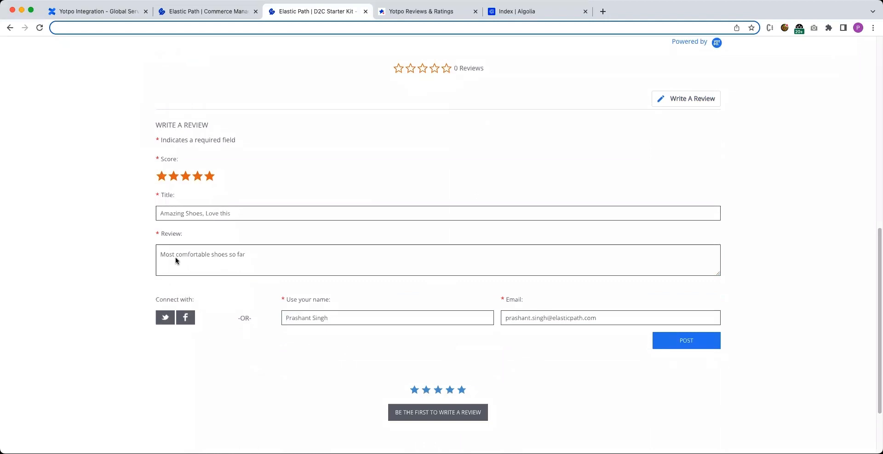
{"action": "scroll", "coordinate": [598, 338], "scroll_direction": "down", "scroll_amount": 1}
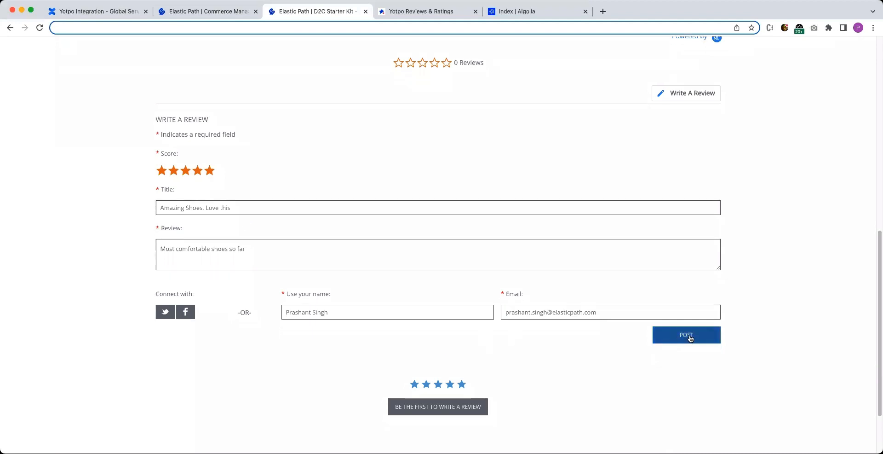
{"action": "left_click", "coordinate": [690, 337]}
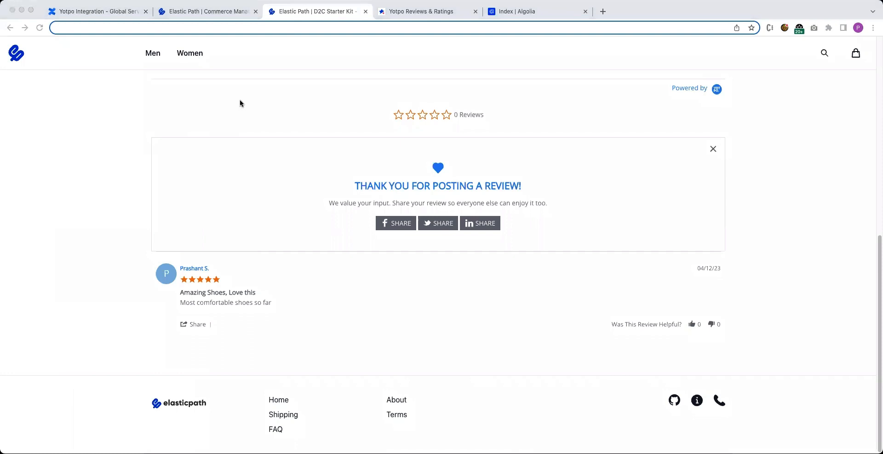
{"action": "mouse_move", "coordinate": [308, 11]}
{"action": "left_mouse_down"}
{"action": "mouse_move", "coordinate": [278, 11]}
{"action": "mouse_move", "coordinate": [302, 13]}
{"action": "left_mouse_up"}
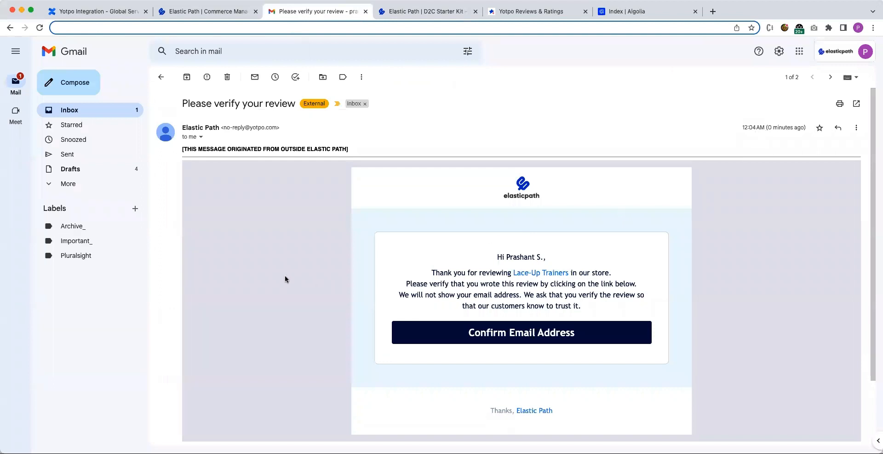
- Confirm the review's email address, close the already-verified page, and return to Commerce Manager
{"action": "scroll", "coordinate": [286, 279], "scroll_direction": "down", "scroll_amount": 1}
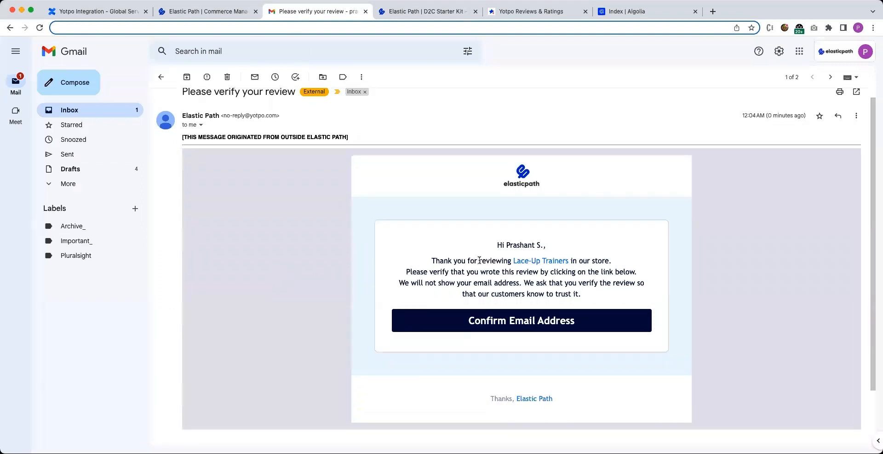
{"action": "left_click", "coordinate": [535, 326]}
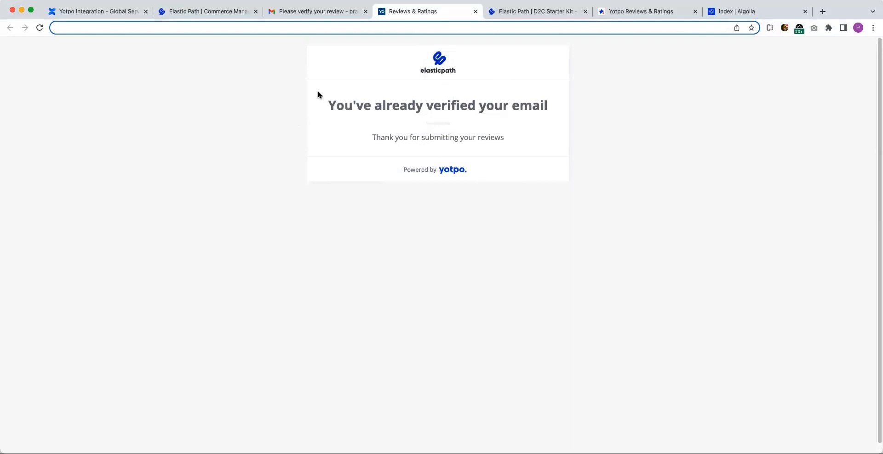
{"action": "left_click_drag", "start_coordinate": [320, 109], "coordinate": [503, 123]}
{"action": "left_click", "coordinate": [503, 123]}
{"action": "left_click", "coordinate": [475, 11]}
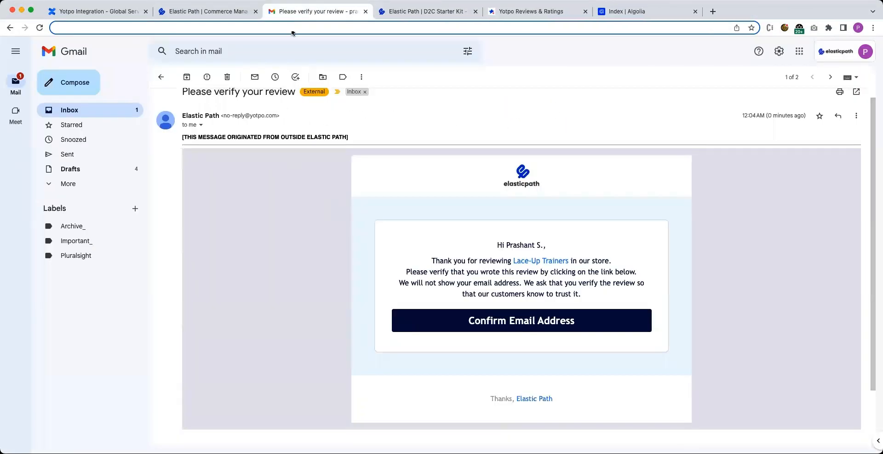
{"action": "left_click", "coordinate": [240, 11]}
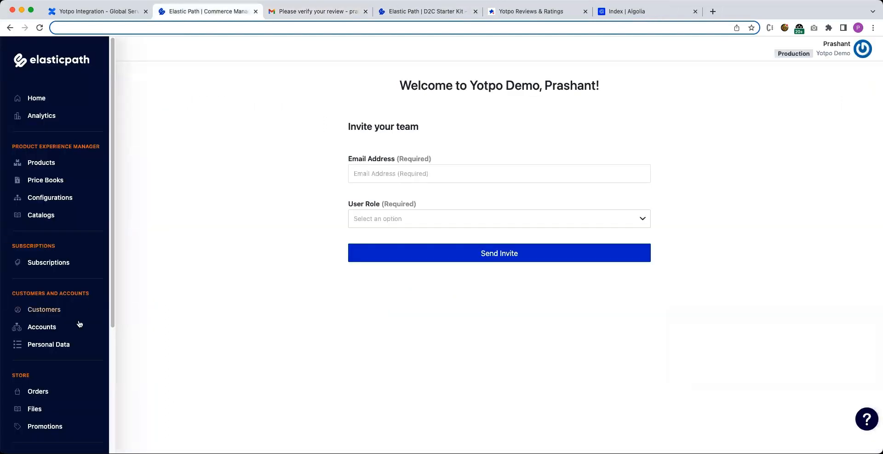
- Open the Yotpo integration's Apr 13 12:05:10 AM execution in the Integrations Hub
{"action": "scroll", "coordinate": [79, 341], "scroll_direction": "down", "scroll_amount": 4}
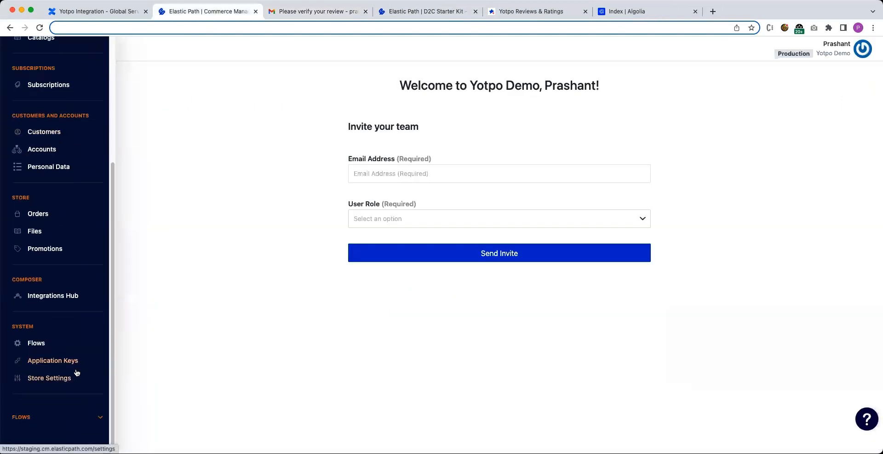
{"action": "left_click", "coordinate": [69, 301]}
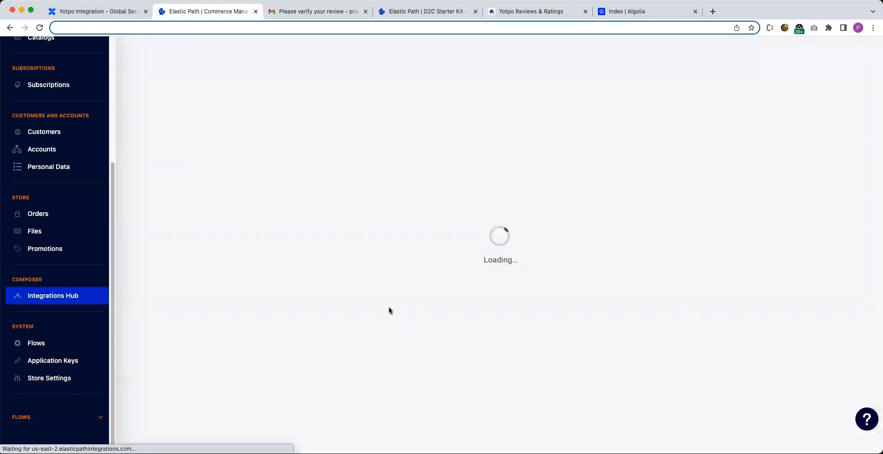
{"action": "scroll", "coordinate": [323, 315], "scroll_direction": "down", "scroll_amount": 20}
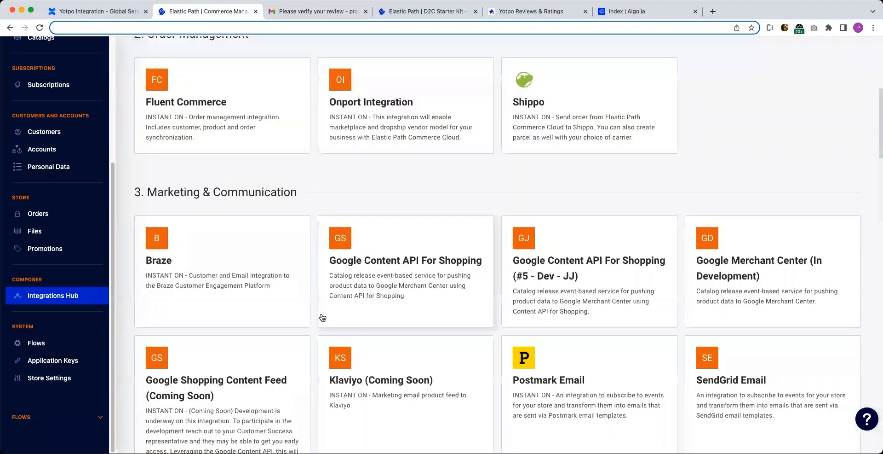
{"action": "scroll", "coordinate": [321, 316], "scroll_direction": "down", "scroll_amount": 8}
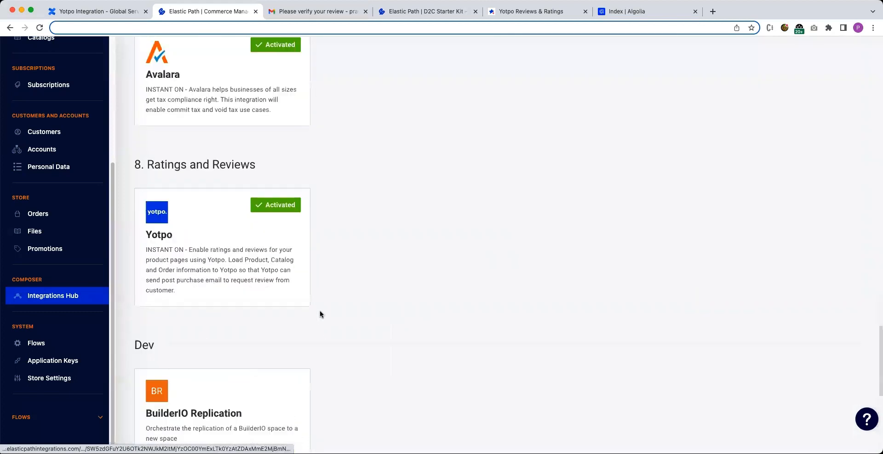
{"action": "left_click", "coordinate": [240, 258]}
{"action": "left_click", "coordinate": [237, 132]}
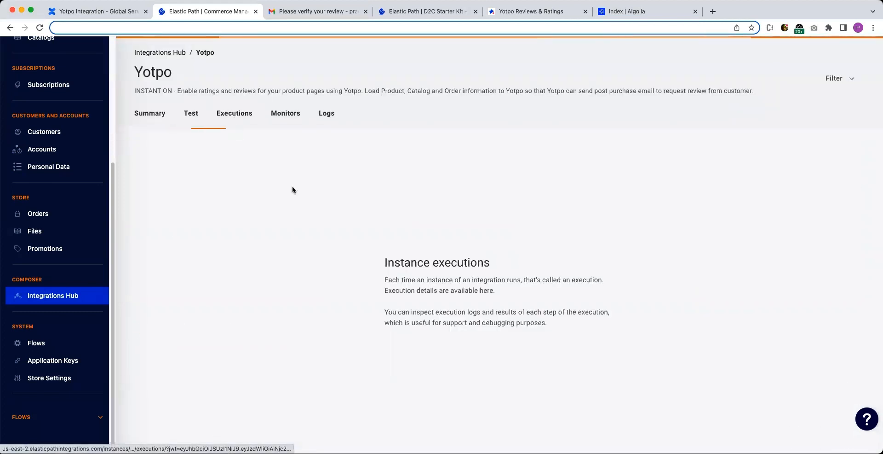
{"action": "left_click", "coordinate": [212, 204]}
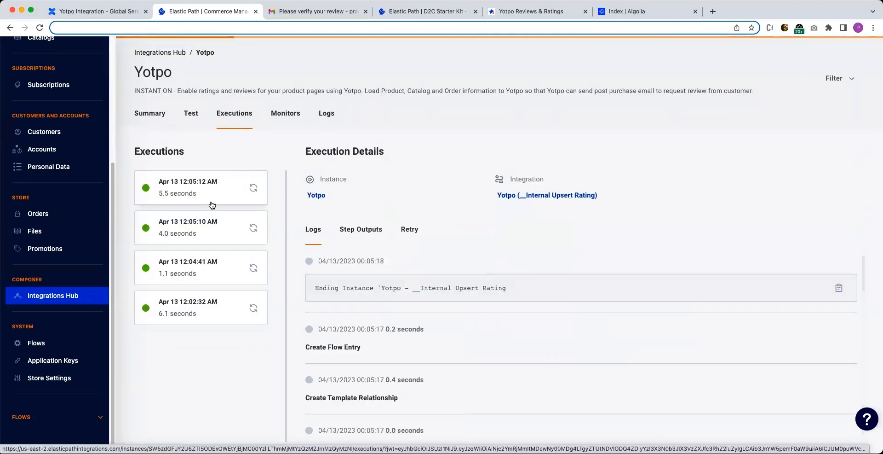
{"action": "left_click", "coordinate": [215, 232]}
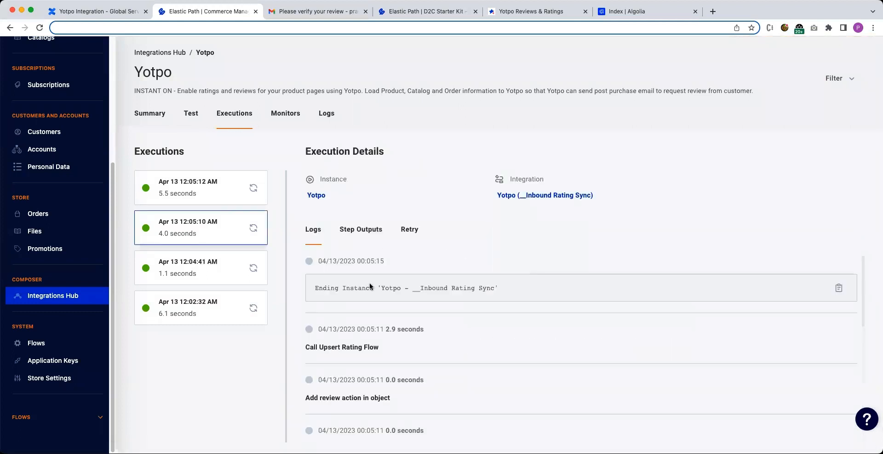
- Review the Inbound Rating Sync step outputs, then go to the Products list
{"action": "left_click_drag", "start_coordinate": [517, 196], "coordinate": [543, 253]}
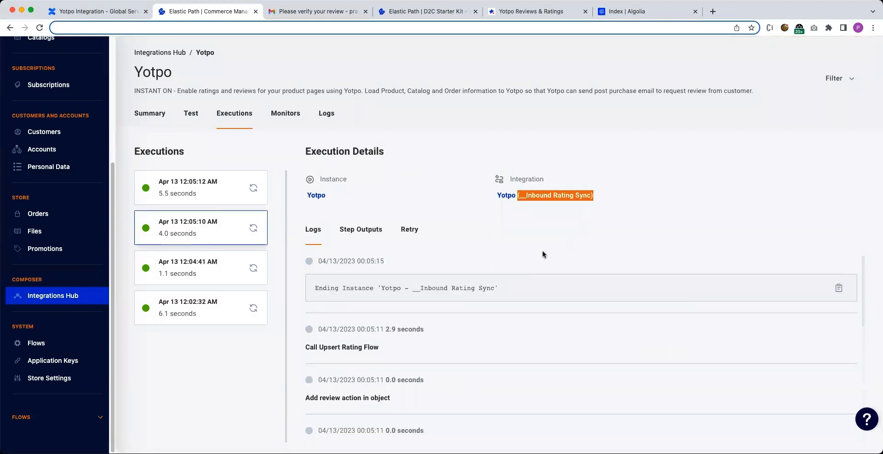
{"action": "left_click", "coordinate": [542, 253]}
{"action": "left_click", "coordinate": [368, 237]}
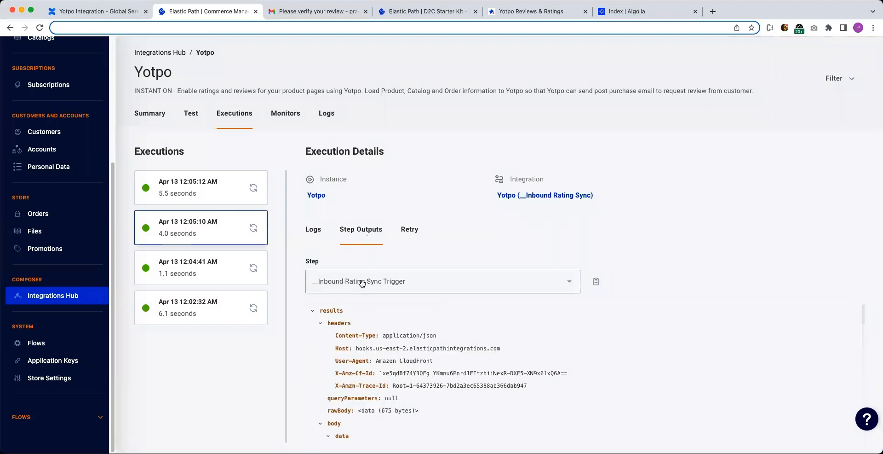
{"action": "scroll", "coordinate": [413, 361], "scroll_direction": "down", "scroll_amount": 3}
{"action": "scroll", "coordinate": [412, 361], "scroll_direction": "down", "scroll_amount": 1}
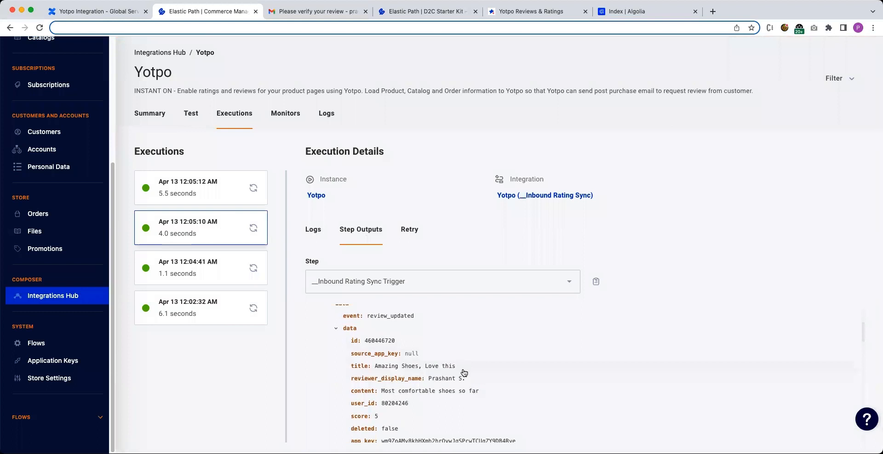
{"action": "scroll", "coordinate": [436, 397], "scroll_direction": "down", "scroll_amount": 1}
{"action": "scroll", "coordinate": [436, 397], "scroll_direction": "down", "scroll_amount": 2}
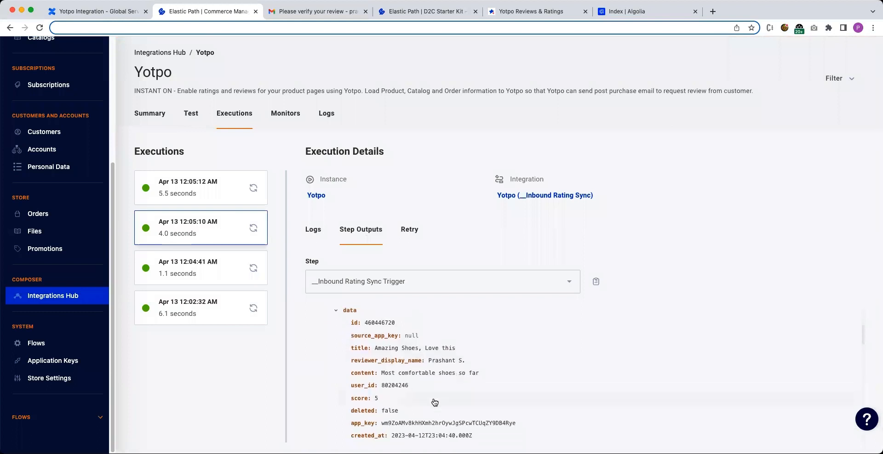
{"action": "scroll", "coordinate": [55, 230], "scroll_direction": "up", "scroll_amount": 4}
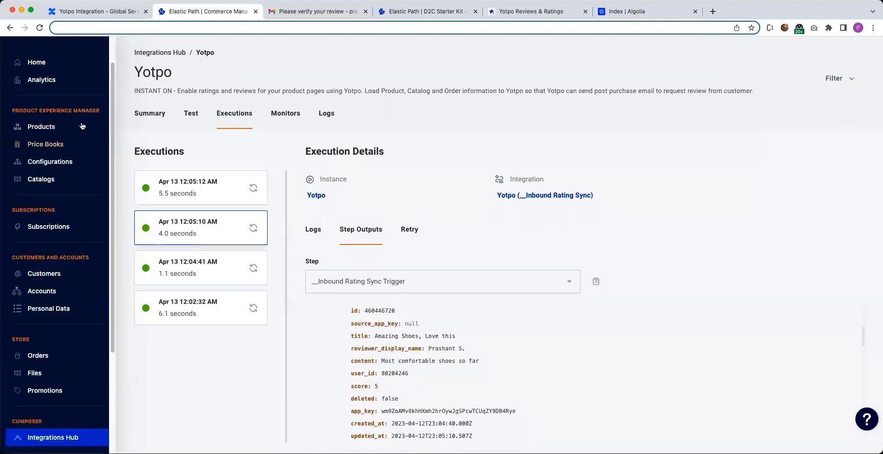
{"action": "left_click", "coordinate": [41, 127]}
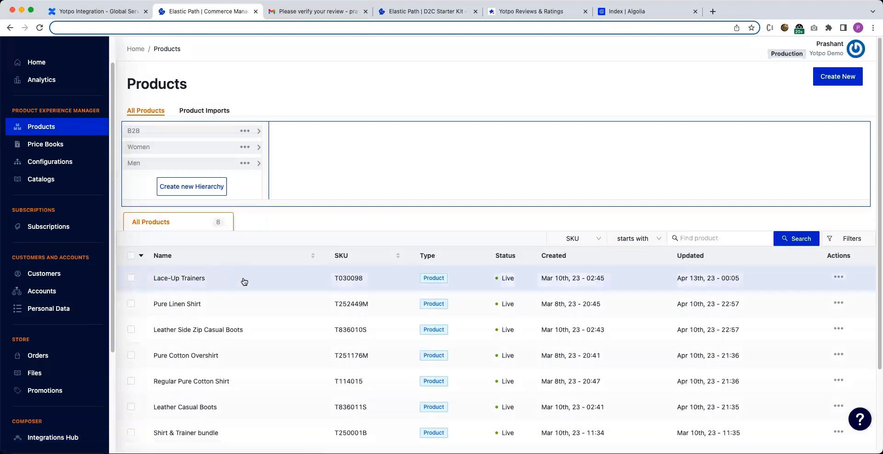
- Confirm Lace-Up Trainers' Ratings and Reviews template shows 1 review, average 5, then return to the storefront
{"action": "left_click", "coordinate": [261, 279]}
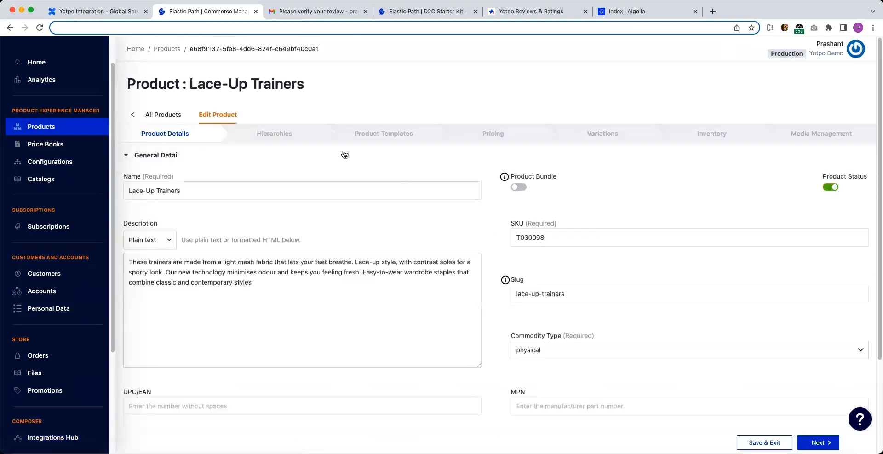
{"action": "left_click", "coordinate": [401, 135]}
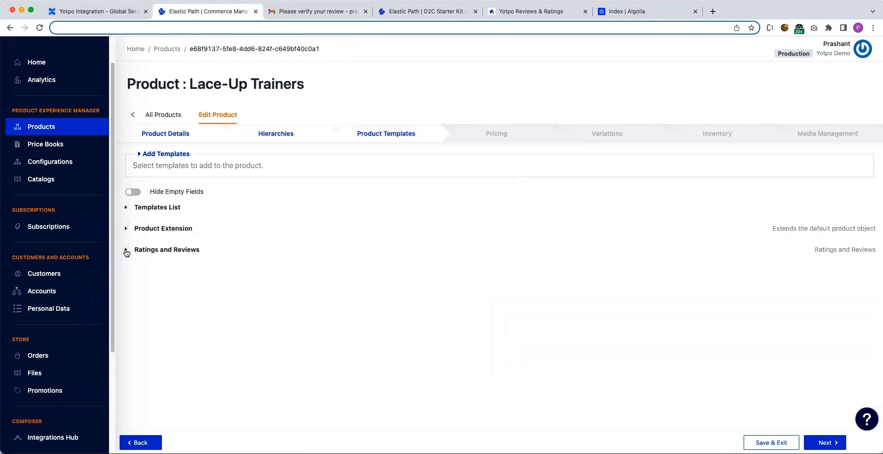
{"action": "left_click", "coordinate": [126, 250]}
{"action": "left_click", "coordinate": [176, 286]}
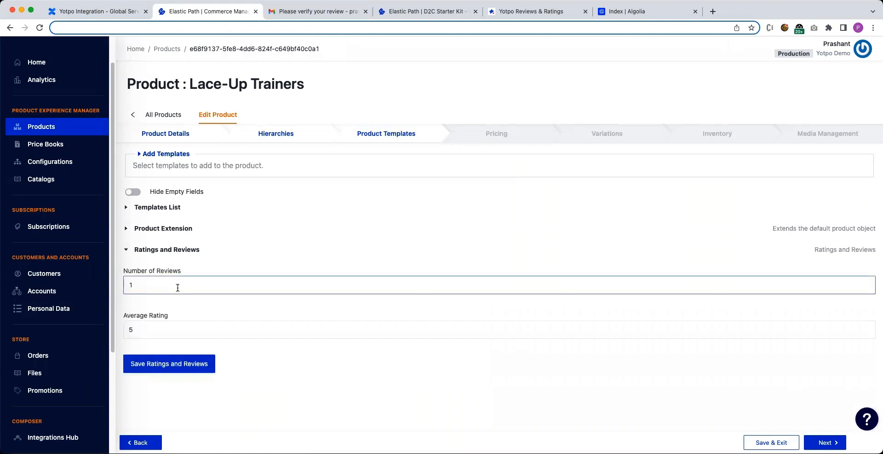
{"action": "left_click", "coordinate": [195, 331]}
{"action": "left_click", "coordinate": [341, 389]}
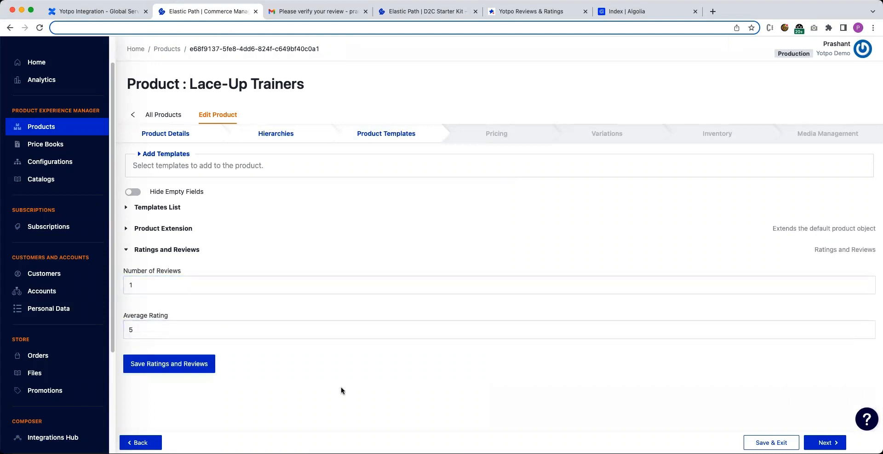
{"action": "left_click", "coordinate": [419, 14]}
{"action": "scroll", "coordinate": [110, 147], "scroll_direction": "up", "scroll_amount": 5}
- Reload the trainers page and search 'trai', finding no rating counts shown yet
{"action": "scroll", "coordinate": [106, 165], "scroll_direction": "up", "scroll_amount": 4}
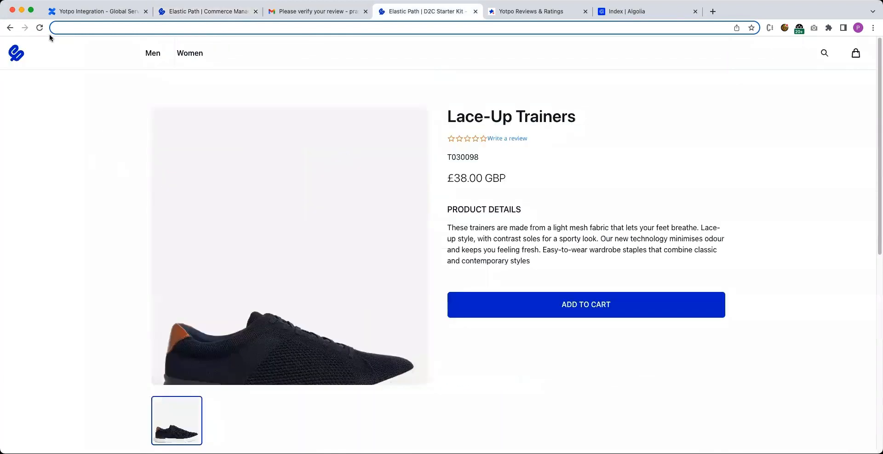
{"action": "left_click", "coordinate": [40, 28]}
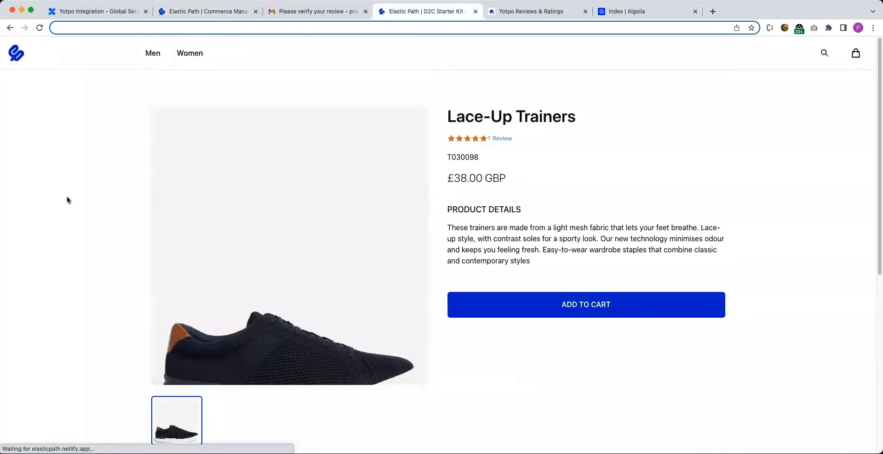
{"action": "left_click", "coordinate": [508, 139]}
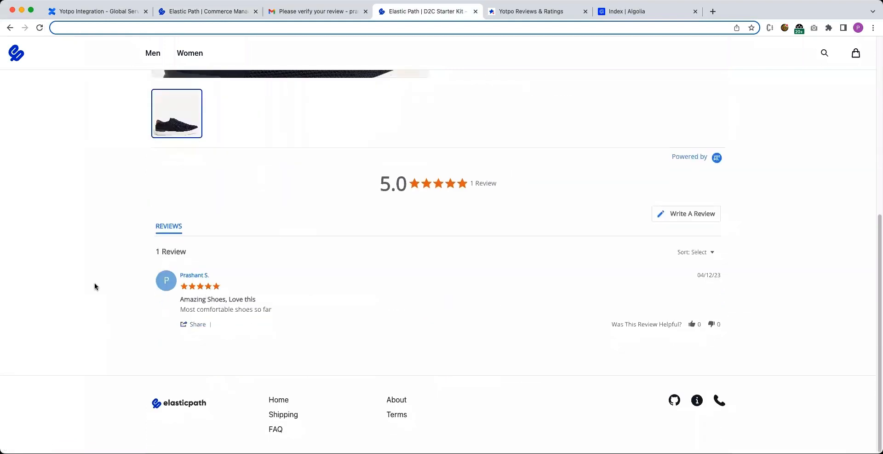
{"action": "scroll", "coordinate": [109, 304], "scroll_direction": "up", "scroll_amount": 7}
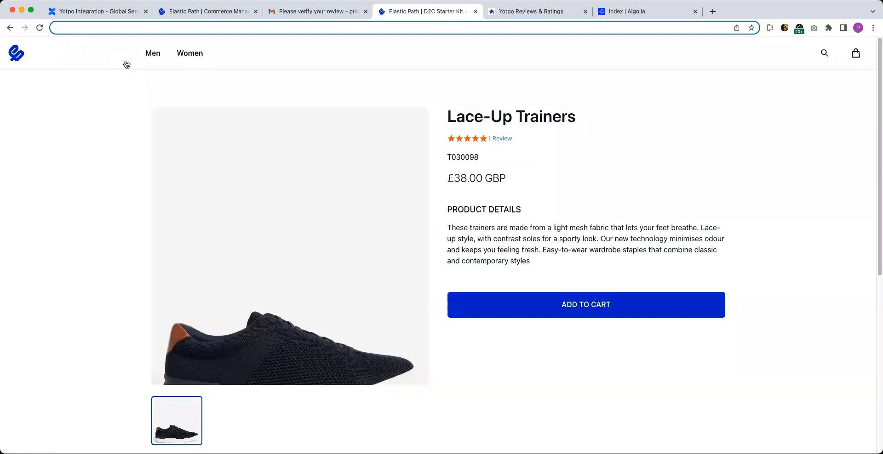
{"action": "mouse_move", "coordinate": [152, 55]}
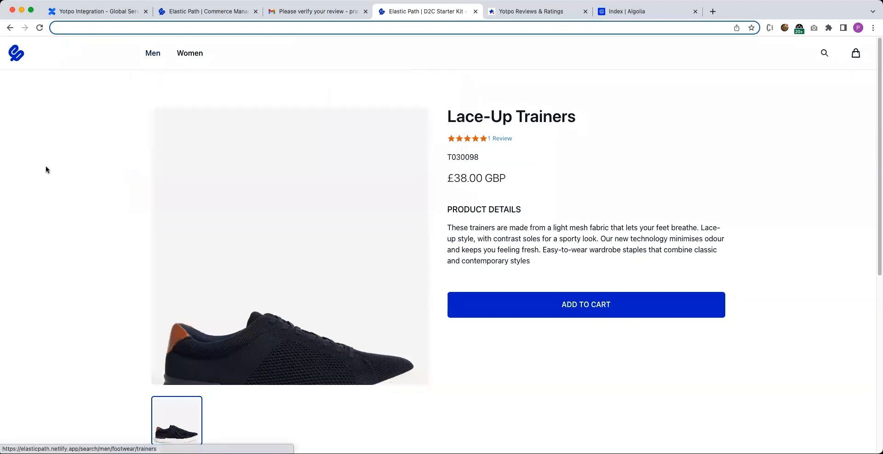
{"action": "scroll", "coordinate": [77, 211], "scroll_direction": "down", "scroll_amount": 5}
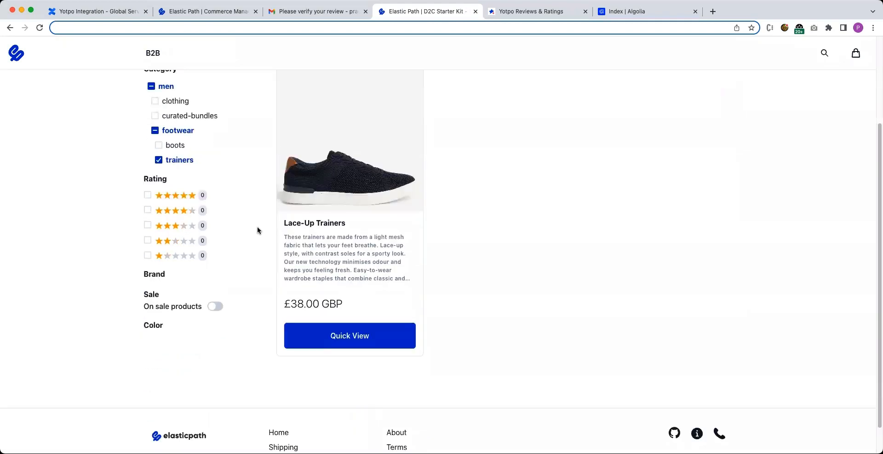
{"action": "scroll", "coordinate": [598, 228], "scroll_direction": "up", "scroll_amount": 3}
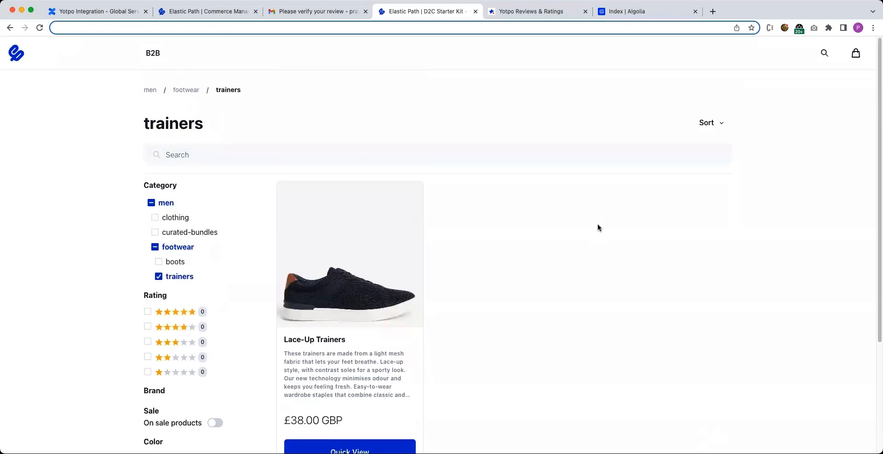
{"action": "left_click", "coordinate": [824, 54]}
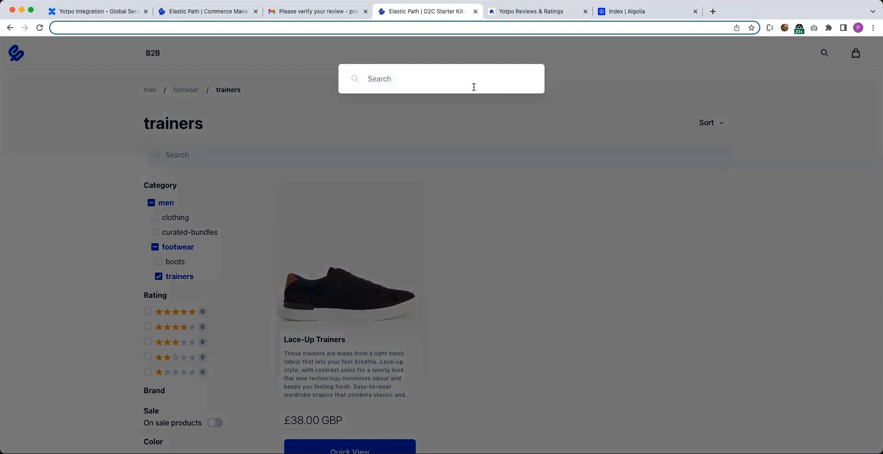
{"action": "type", "text": "trai"}
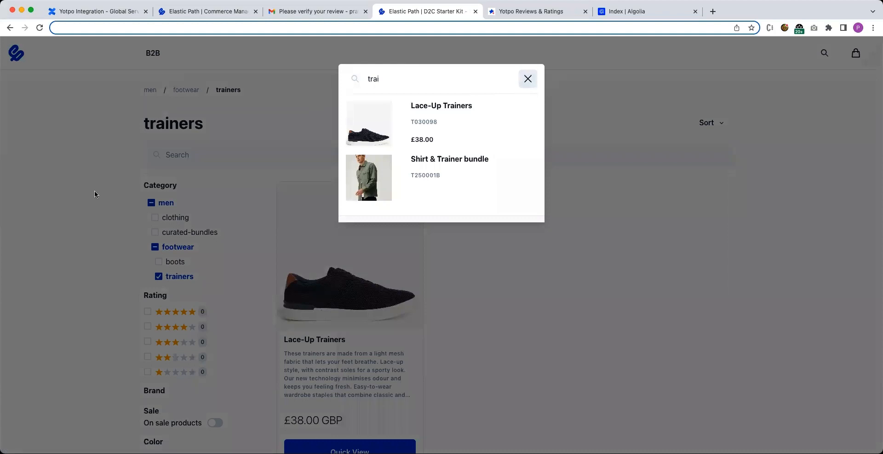
{"action": "left_click", "coordinate": [68, 257]}
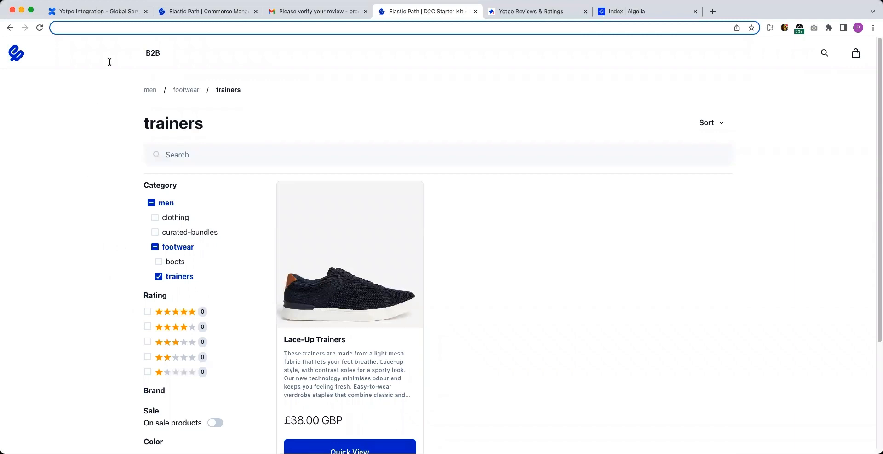
- In Commerce Manager, expand FLOWS and open the Algolia Mapping entries
{"action": "left_click", "coordinate": [201, 15]}
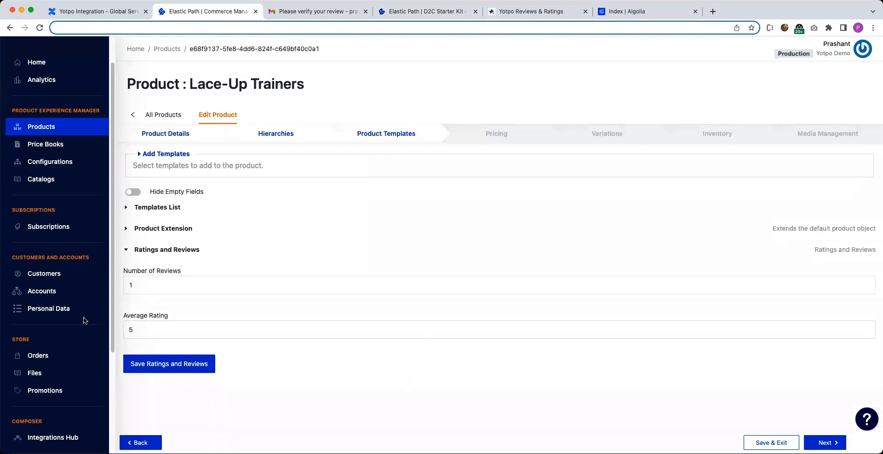
{"action": "scroll", "coordinate": [96, 325], "scroll_direction": "down", "scroll_amount": 4}
{"action": "left_click", "coordinate": [66, 423]}
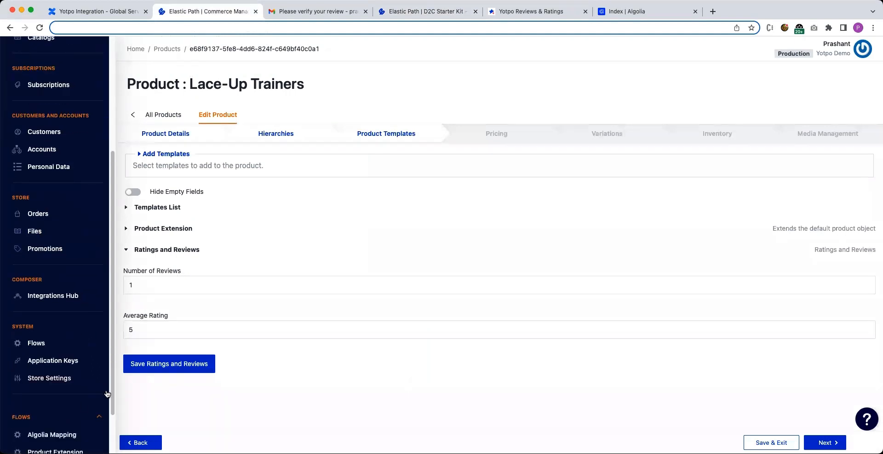
{"action": "scroll", "coordinate": [59, 387], "scroll_direction": "down", "scroll_amount": 2}
{"action": "left_click", "coordinate": [52, 377]}
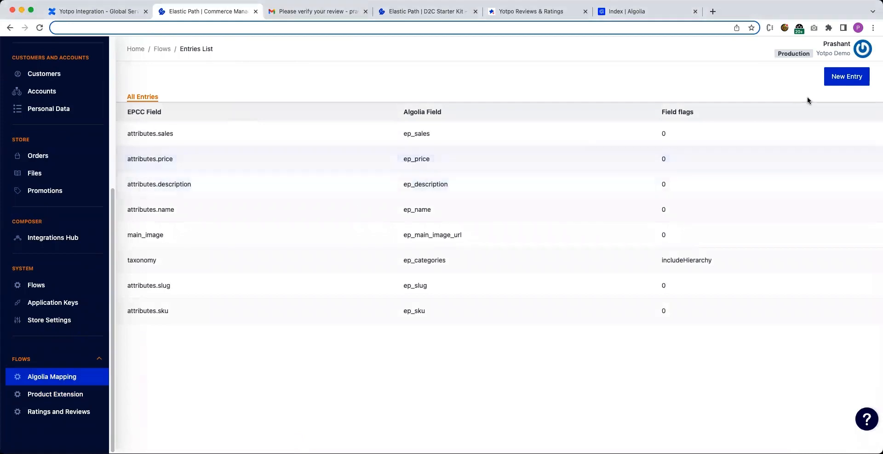
- Add a mapping from the ratings average_rating path to Algolia field ep_average_rating
{"action": "left_click", "coordinate": [846, 77]}
{"action": "left_click", "coordinate": [629, 91]}
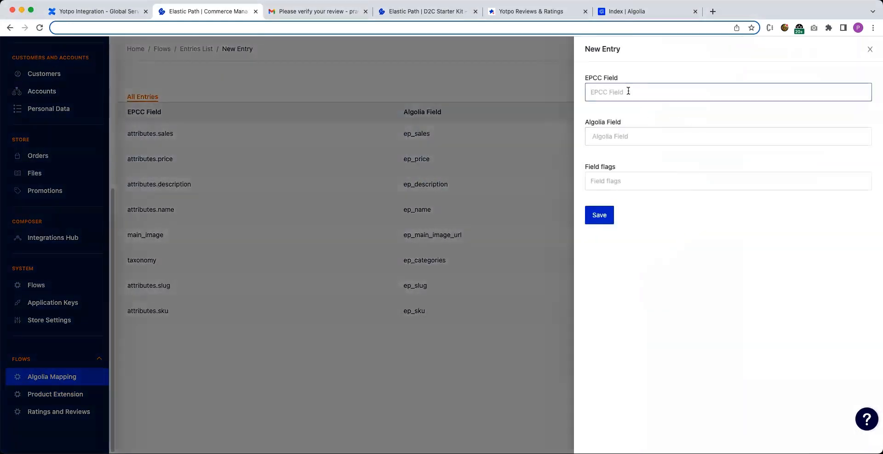
{"action": "type", "text": "attributes.extensions.products(ratings).average_rating"}
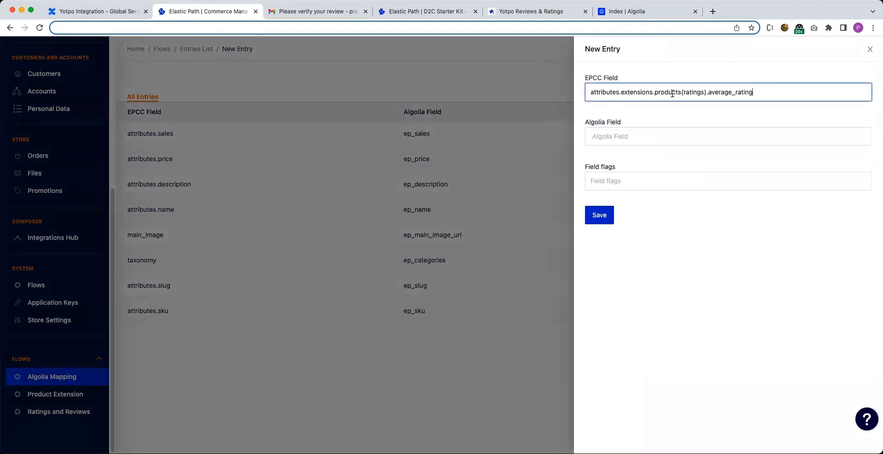
{"action": "left_click_drag", "start_coordinate": [655, 93], "coordinate": [708, 93]}
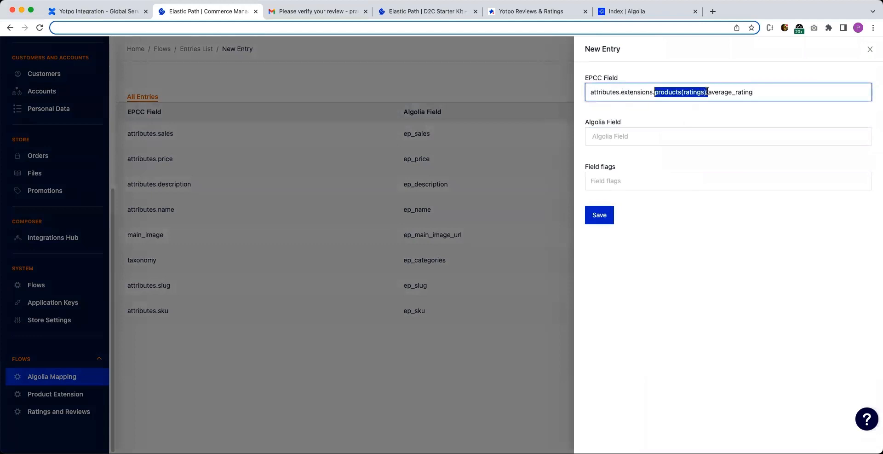
{"action": "double_click", "coordinate": [743, 93]}
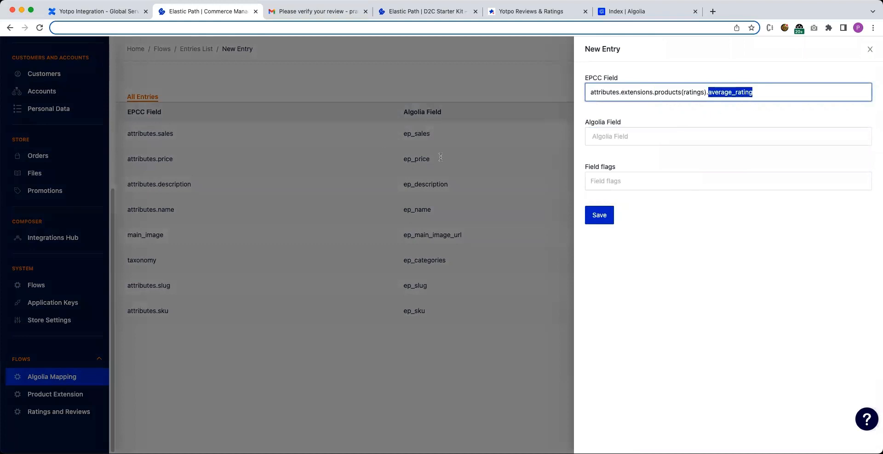
{"action": "key", "text": "super+c"}
{"action": "left_click", "coordinate": [635, 137]}
{"action": "type", "text": "ep_"}
{"action": "key", "text": "super+v"}
{"action": "left_click", "coordinate": [676, 268]}
{"action": "left_click", "coordinate": [608, 137]}
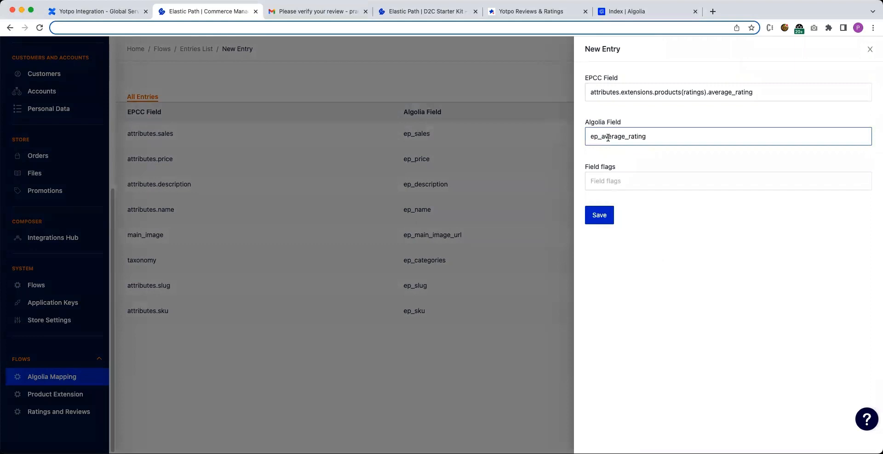
{"action": "left_click", "coordinate": [651, 268]}
{"action": "left_click", "coordinate": [599, 214]}
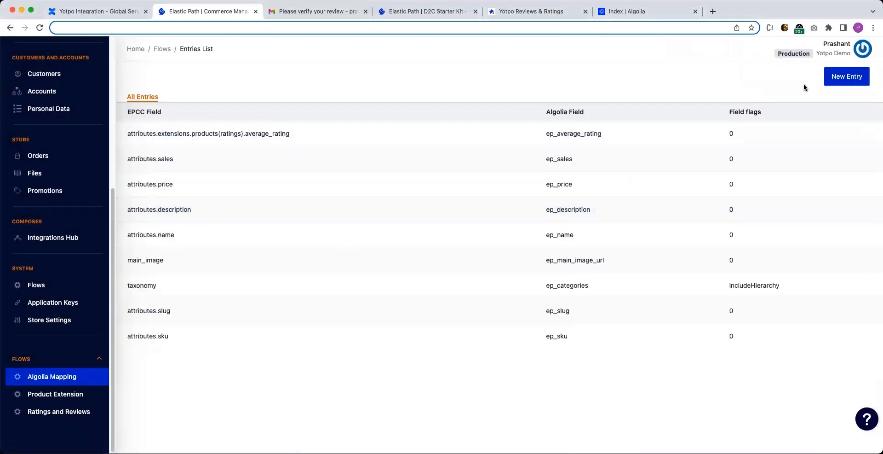
- Add a mapping from the ratings review_count path to Algolia field ep_number_of_reviews
{"action": "left_click", "coordinate": [843, 79]}
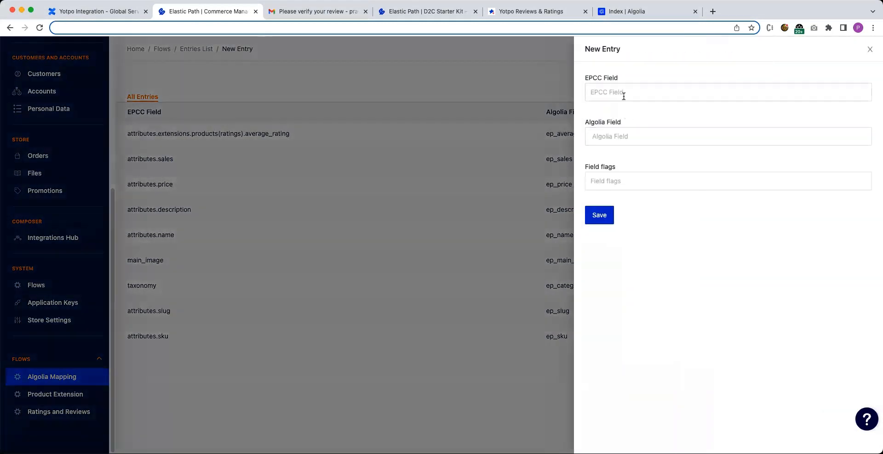
{"action": "left_click", "coordinate": [624, 92]}
{"action": "key", "text": "super+v"}
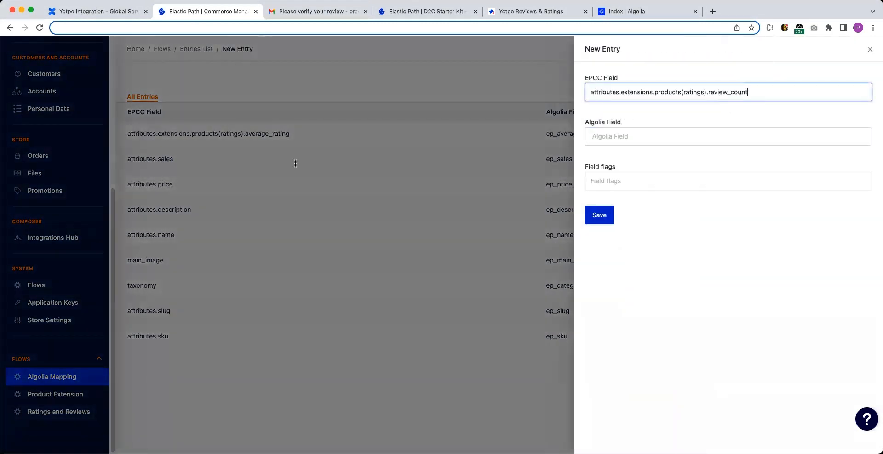
{"action": "left_click", "coordinate": [92, 254]}
{"action": "left_click", "coordinate": [636, 136]}
{"action": "key", "text": "super+v"}
{"action": "left_click", "coordinate": [597, 218]}
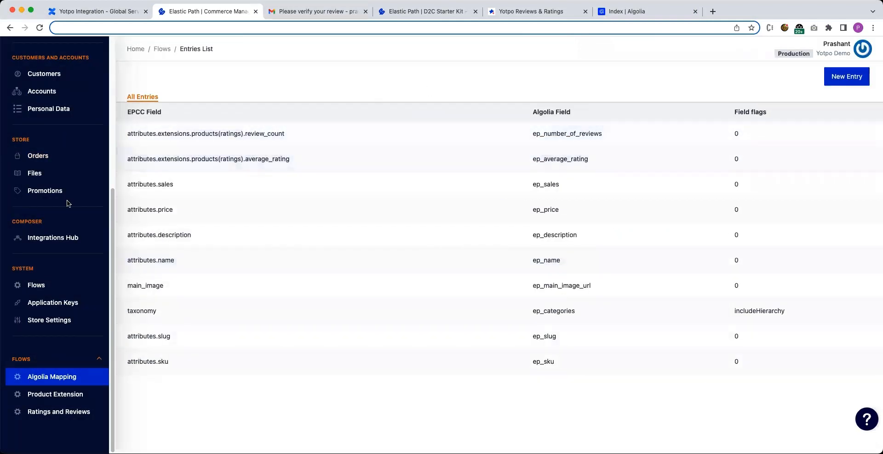
- Reload the Algolia index and expand all attributes of the Lace-Up Trainers record (T030098)
{"action": "scroll", "coordinate": [68, 202], "scroll_direction": "up", "scroll_amount": 5}
{"action": "left_click", "coordinate": [66, 175]}
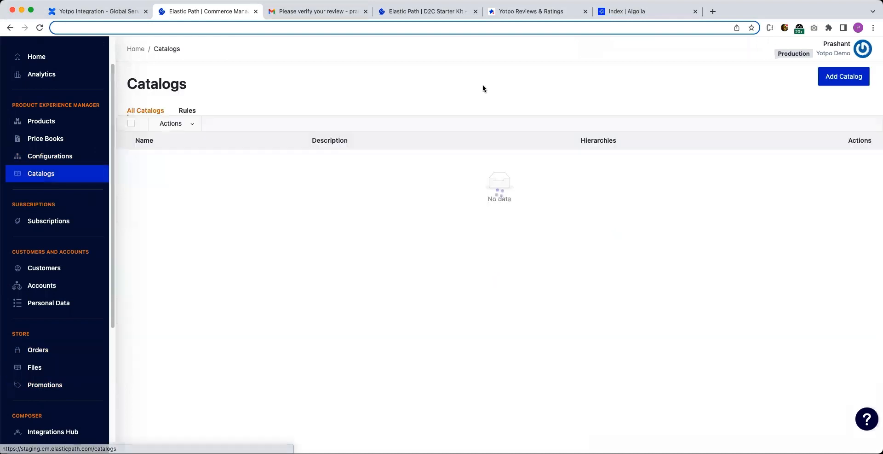
{"action": "left_click", "coordinate": [643, 13]}
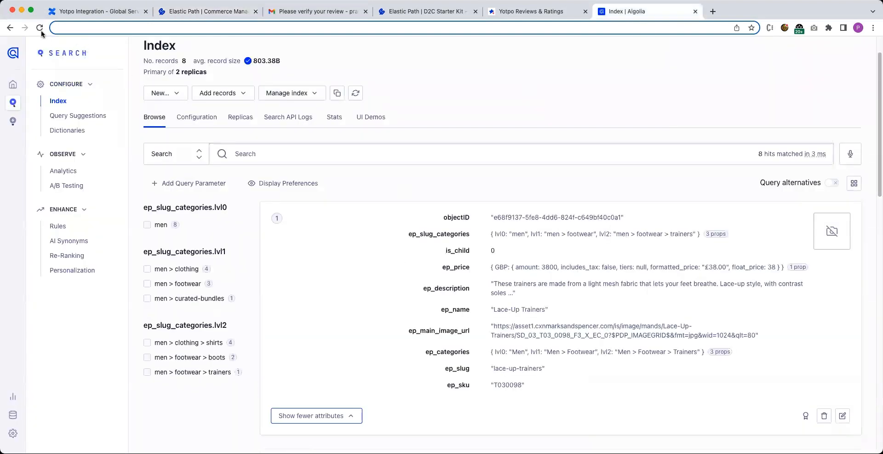
{"action": "left_click", "coordinate": [197, 118]}
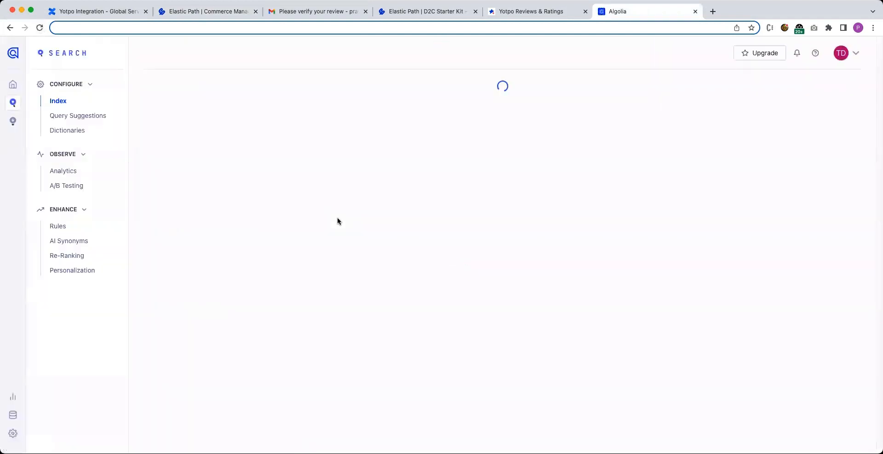
{"action": "left_click", "coordinate": [347, 313]}
{"action": "scroll", "coordinate": [376, 283], "scroll_direction": "down", "scroll_amount": 2}
{"action": "scroll", "coordinate": [376, 279], "scroll_direction": "down", "scroll_amount": 1}
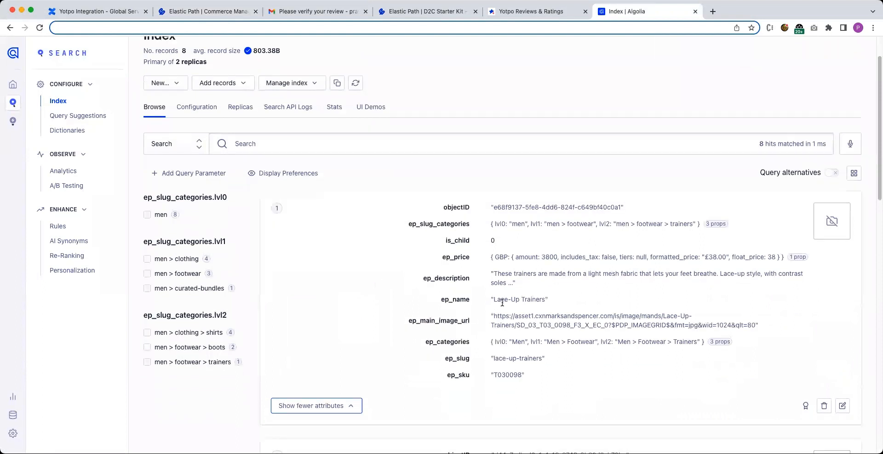
{"action": "left_click_drag", "start_coordinate": [491, 299], "coordinate": [550, 302]}
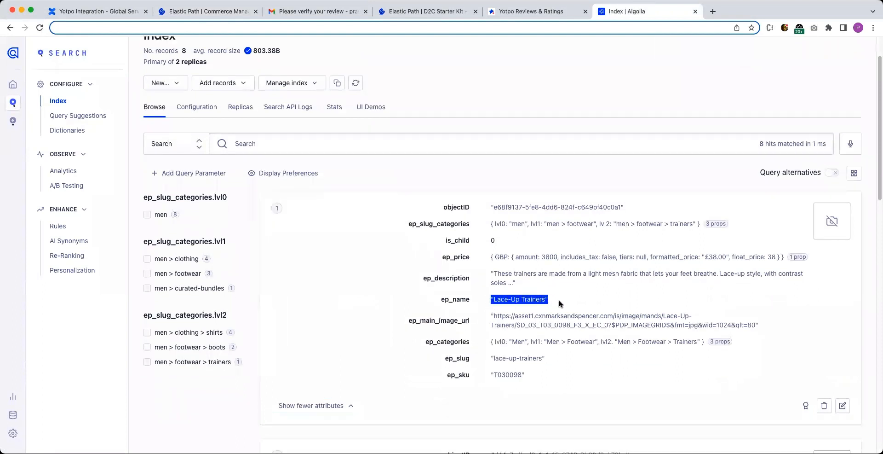
{"action": "left_click", "coordinate": [559, 301]}
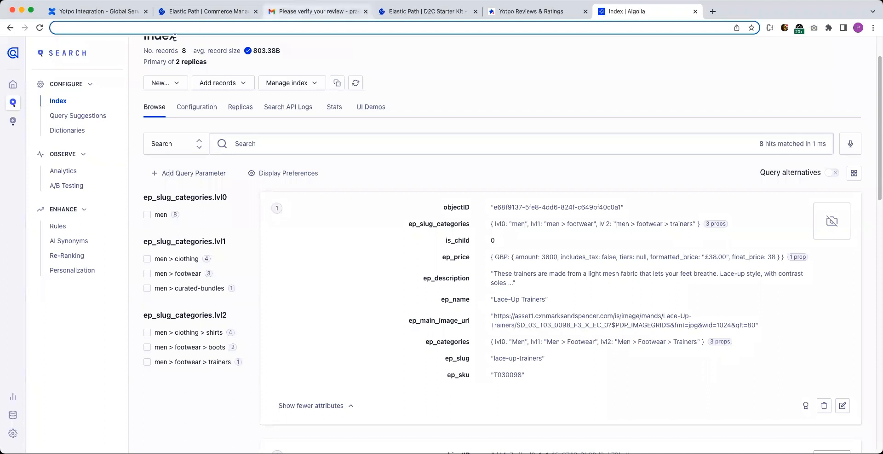
- Publish the B2C Catalog from its ••• actions menu and confirm
{"action": "left_click", "coordinate": [204, 12]}
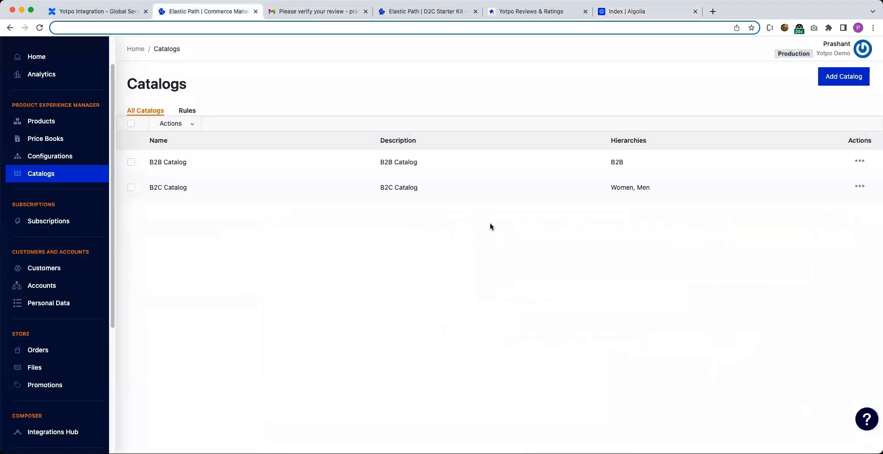
{"action": "left_click", "coordinate": [860, 186]}
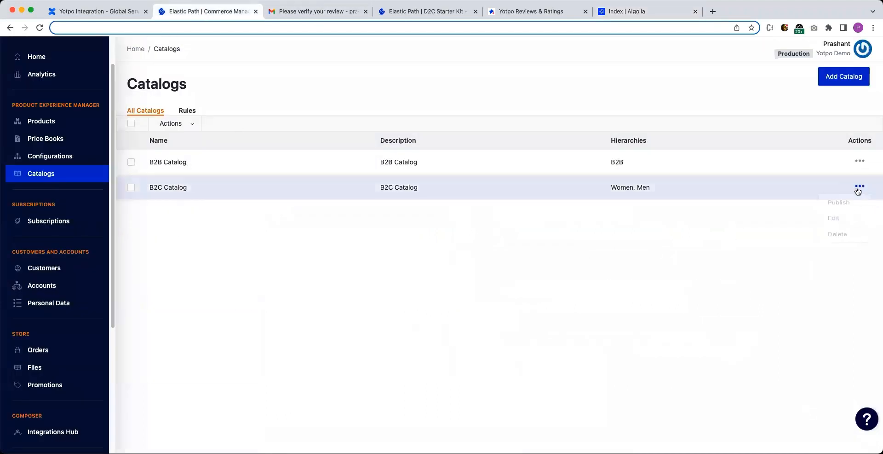
{"action": "left_click", "coordinate": [848, 202]}
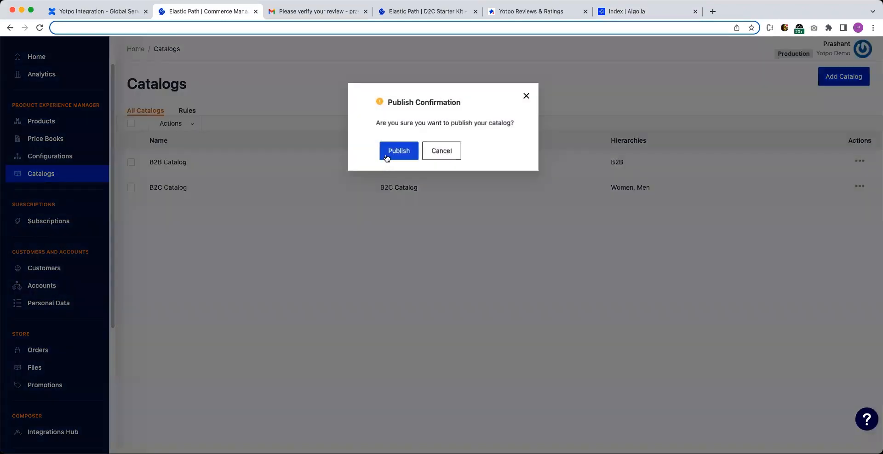
{"action": "left_click", "coordinate": [386, 150]}
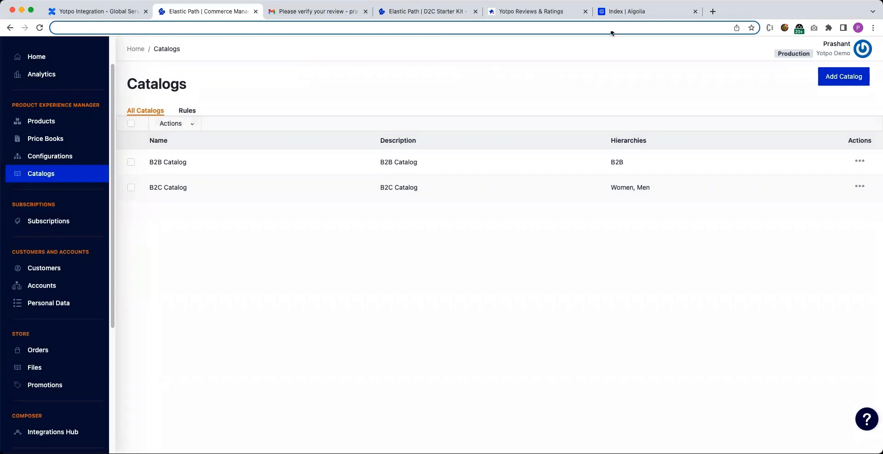
- Reload the index and highlight ep_number_of_reviews 1 and ep_average_rating 5 on Lace-Up Trainers
{"action": "left_click", "coordinate": [638, 13]}
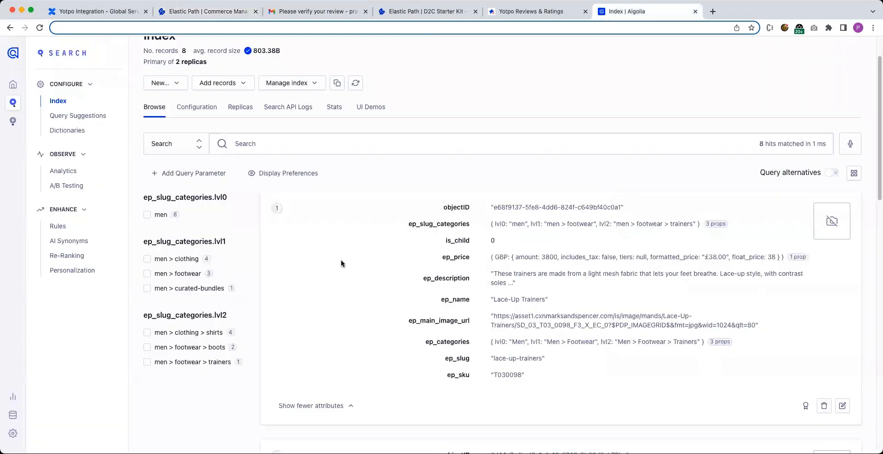
{"action": "left_click", "coordinate": [39, 28]}
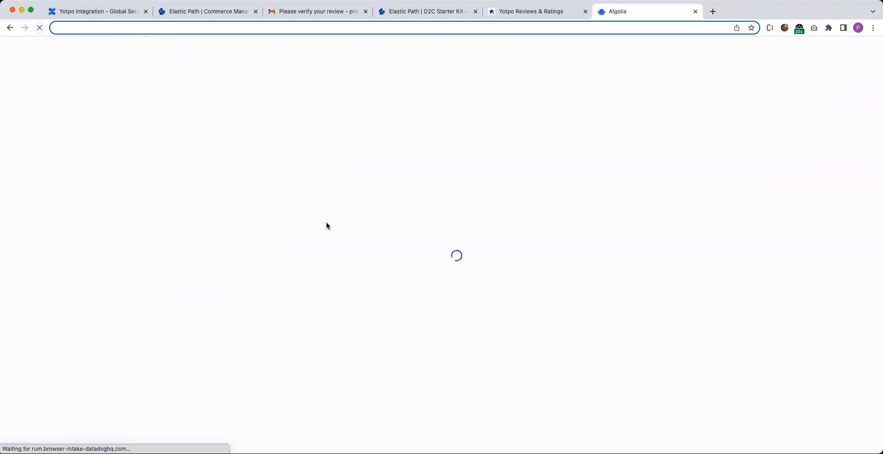
{"action": "scroll", "coordinate": [329, 272], "scroll_direction": "down", "scroll_amount": 1}
{"action": "left_click", "coordinate": [334, 299]}
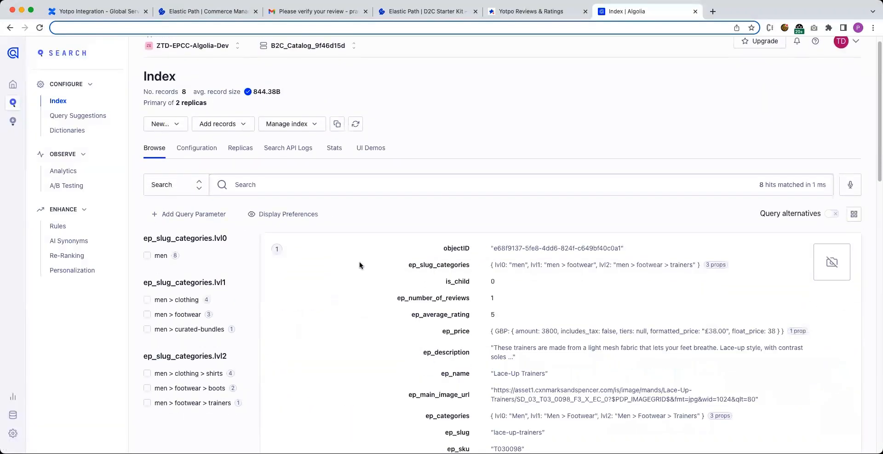
{"action": "scroll", "coordinate": [360, 265], "scroll_direction": "down", "scroll_amount": 2}
{"action": "scroll", "coordinate": [397, 254], "scroll_direction": "down", "scroll_amount": 1}
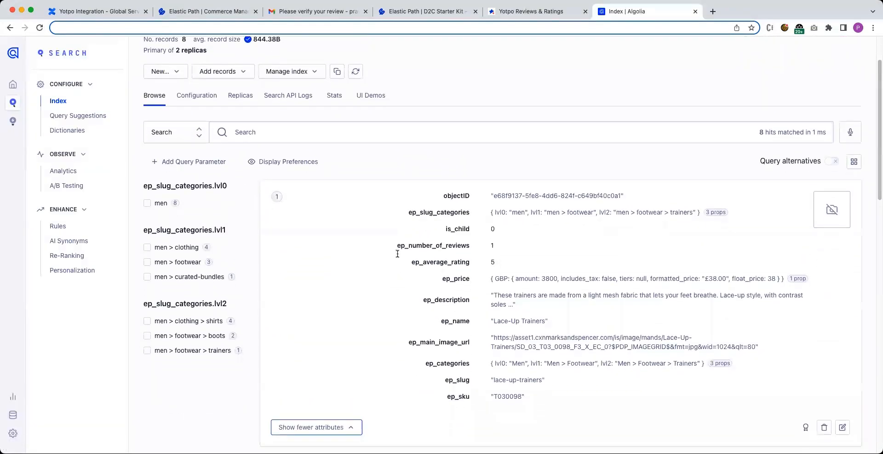
{"action": "left_click_drag", "start_coordinate": [397, 245], "coordinate": [471, 252]}
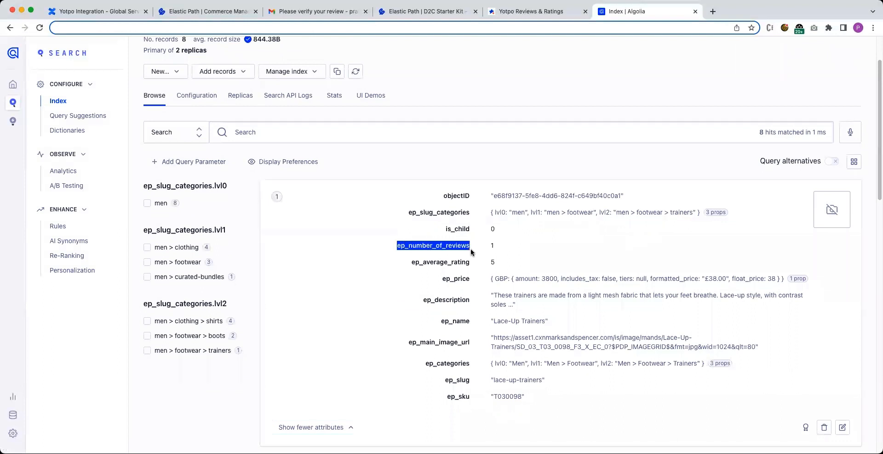
{"action": "left_click_drag", "start_coordinate": [411, 261], "coordinate": [476, 264]}
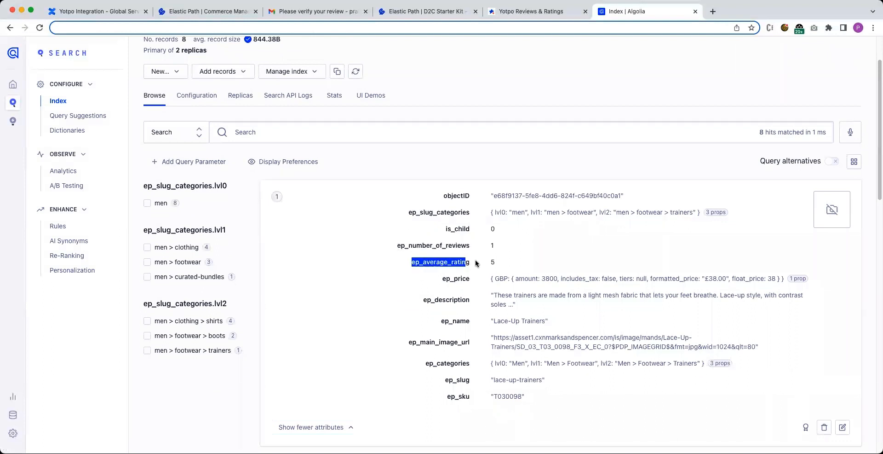
- Reload the storefront trainers page to pick up the new ratings
{"action": "left_click", "coordinate": [360, 272]}
{"action": "left_click", "coordinate": [432, 10]}
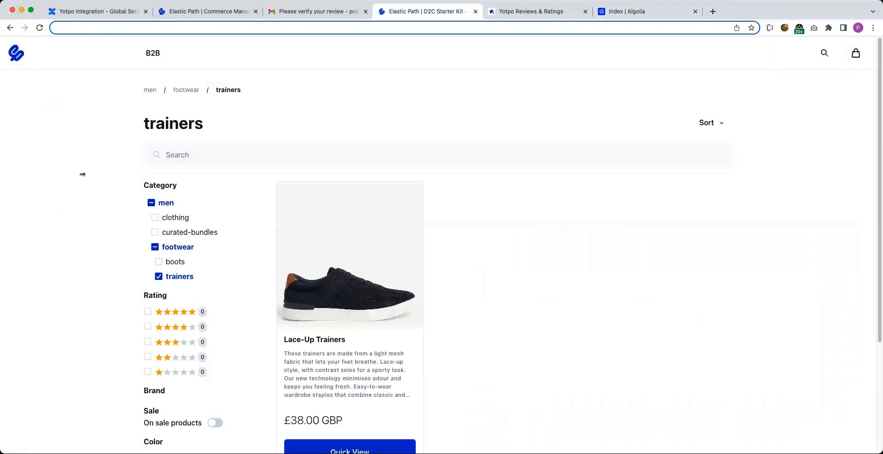
{"action": "left_click", "coordinate": [32, 63]}
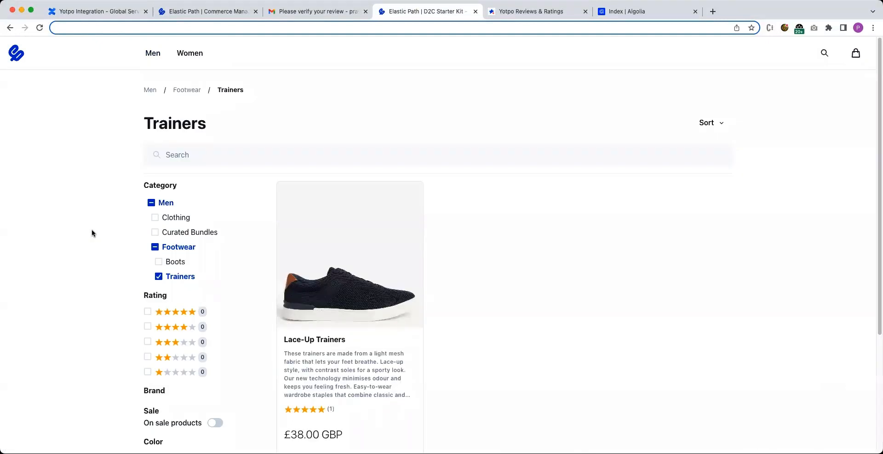
{"action": "scroll", "coordinate": [92, 232], "scroll_direction": "down", "scroll_amount": 3}
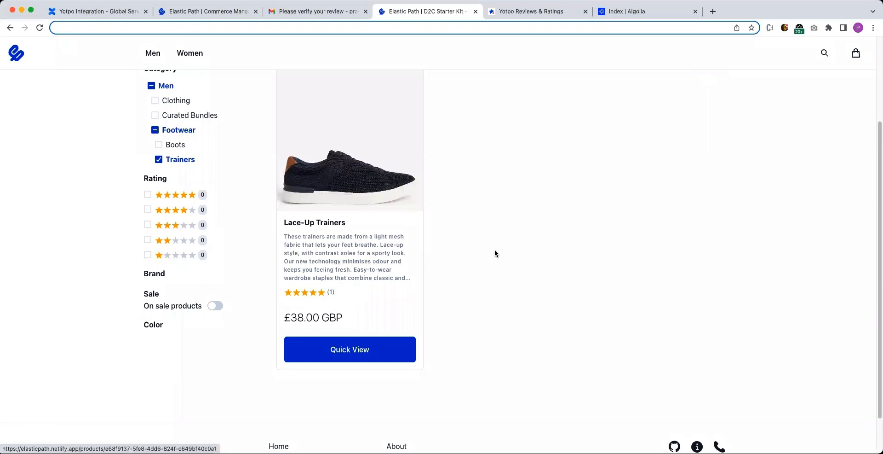
{"action": "scroll", "coordinate": [567, 234], "scroll_direction": "up", "scroll_amount": 3}
- Browse All Men and find Lace-Up Trainers showing five stars with 1 review
{"action": "mouse_move", "coordinate": [150, 54]}
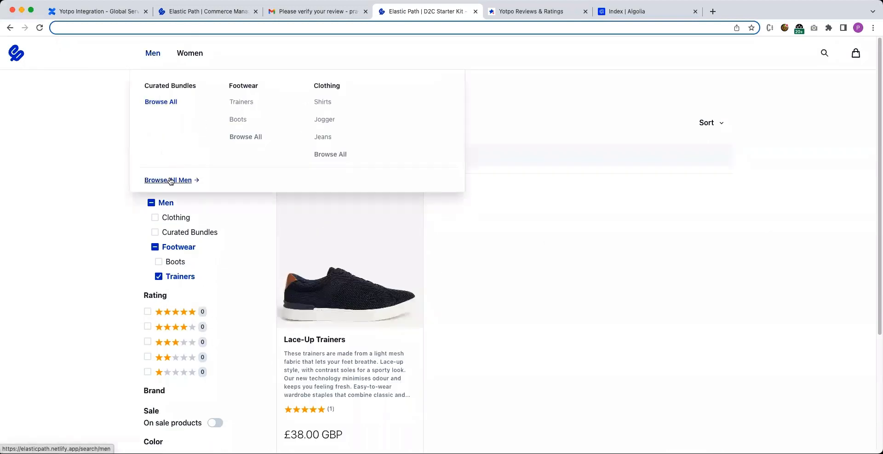
{"action": "left_click", "coordinate": [170, 181]}
{"action": "scroll", "coordinate": [83, 283], "scroll_direction": "down", "scroll_amount": 3}
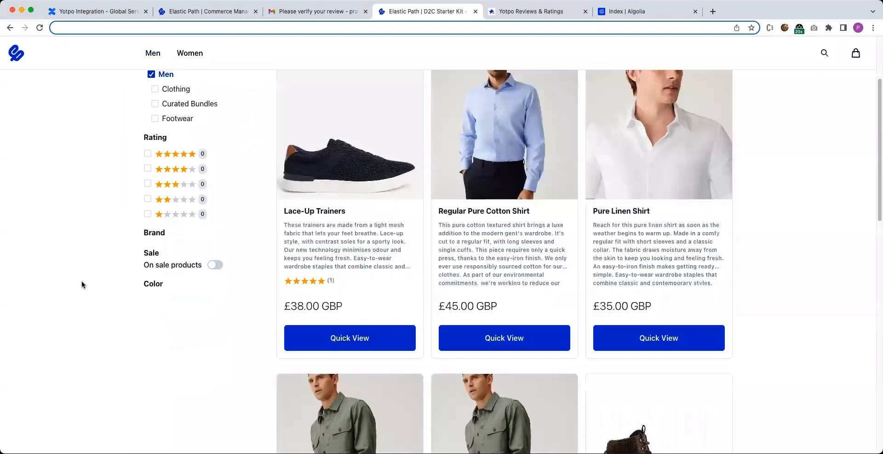
{"action": "scroll", "coordinate": [83, 284], "scroll_direction": "down", "scroll_amount": 2}
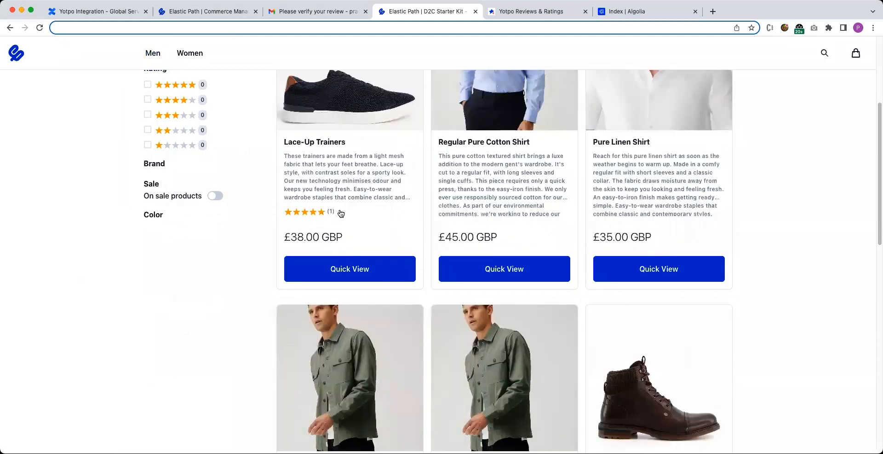
{"action": "scroll", "coordinate": [145, 306], "scroll_direction": "down", "scroll_amount": 5}
{"action": "scroll", "coordinate": [143, 304], "scroll_direction": "down", "scroll_amount": 7}
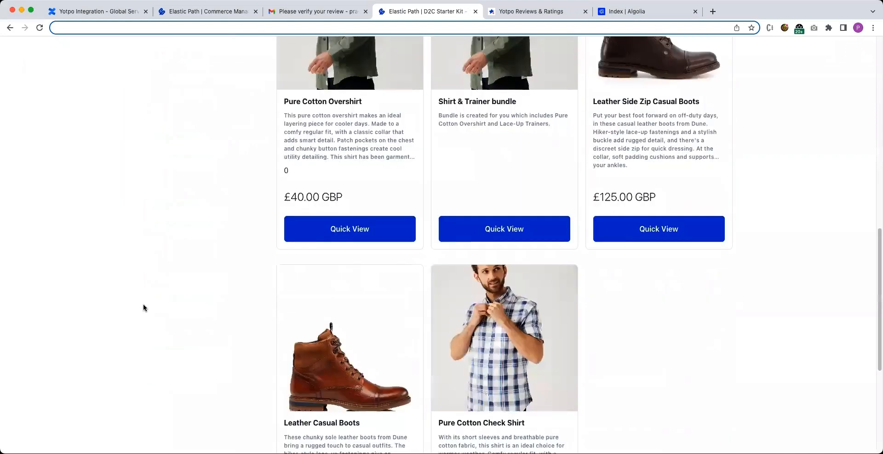
{"action": "scroll", "coordinate": [129, 309], "scroll_direction": "up", "scroll_amount": 15}
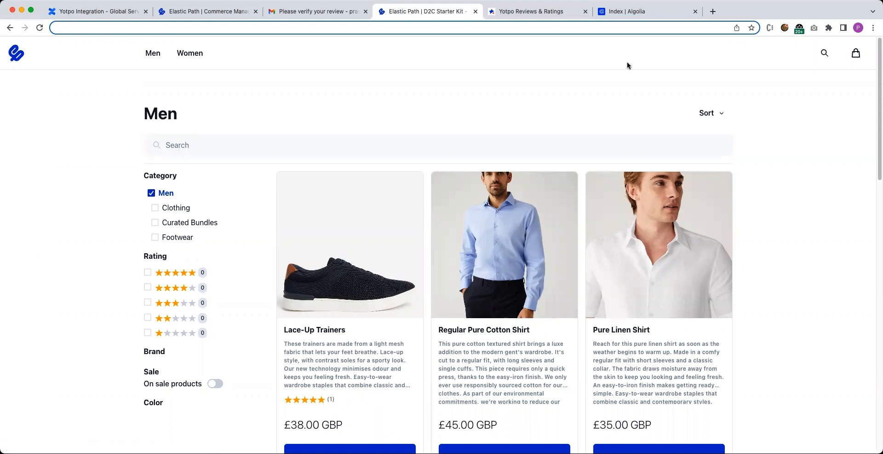
- Add ep_average_rating under Configuration > Facets and save the index settings
{"action": "left_click", "coordinate": [645, 13]}
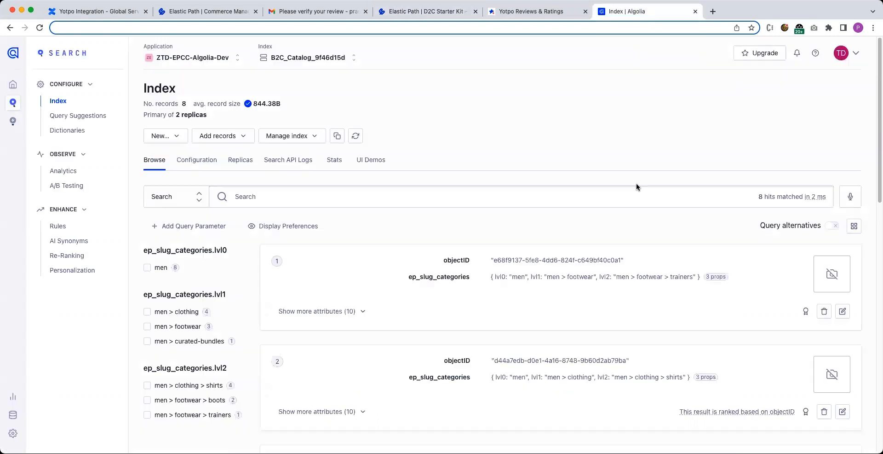
{"action": "left_click", "coordinate": [204, 161]}
{"action": "scroll", "coordinate": [258, 312], "scroll_direction": "down", "scroll_amount": 5}
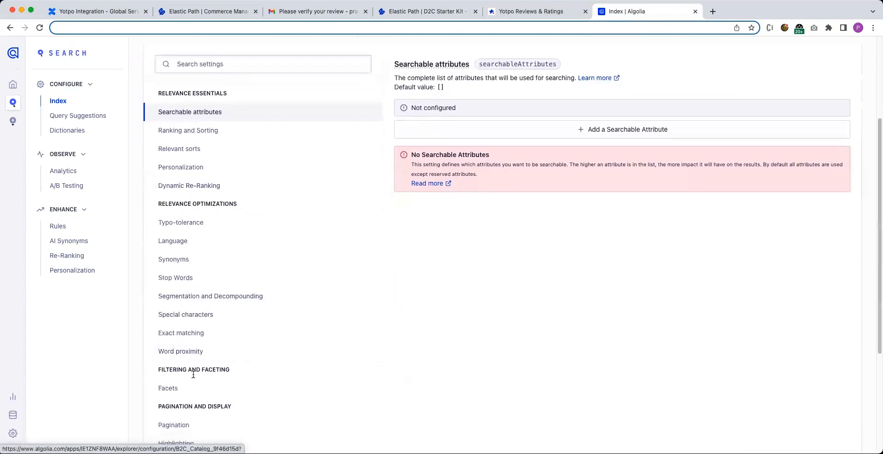
{"action": "left_click", "coordinate": [183, 390]}
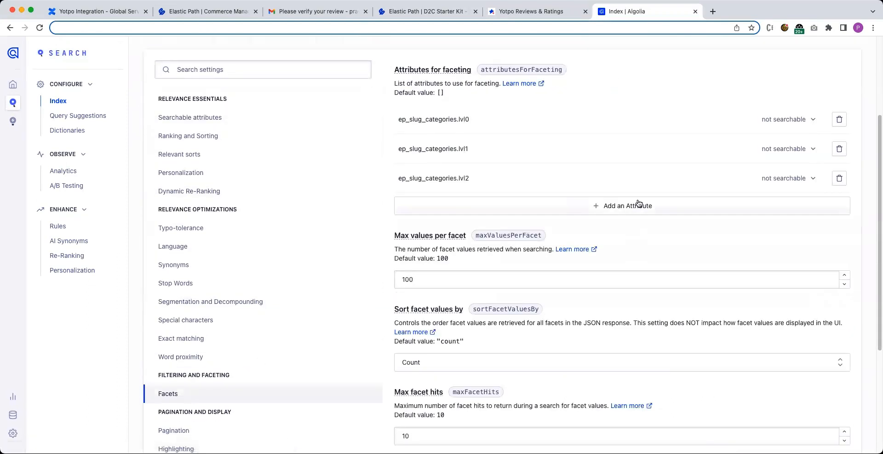
{"action": "left_click", "coordinate": [639, 203]}
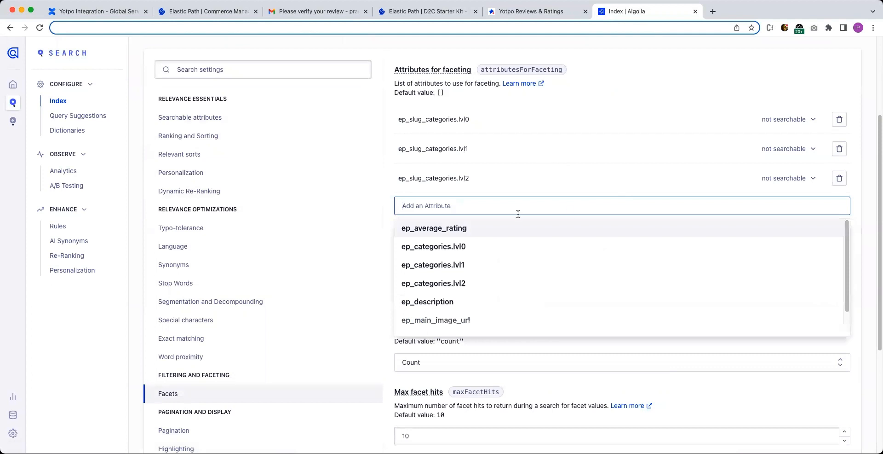
{"action": "type", "text": "av"}
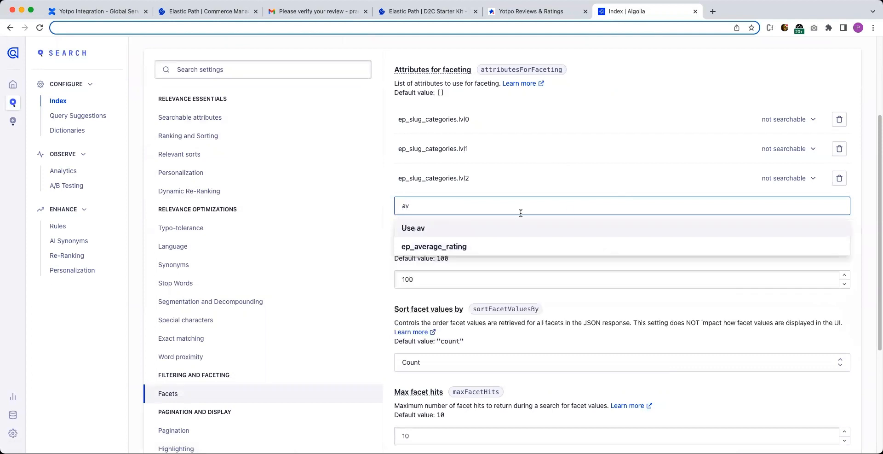
{"action": "left_click", "coordinate": [466, 247]}
{"action": "mouse_move", "coordinate": [455, 77]}
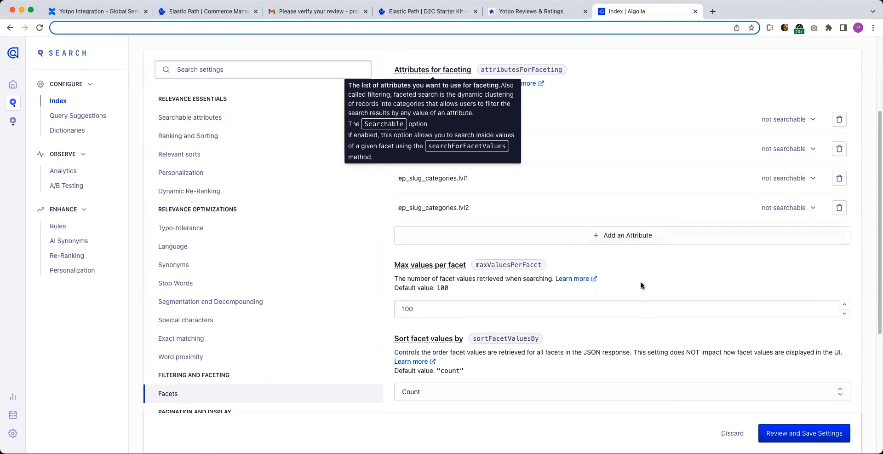
{"action": "left_click", "coordinate": [789, 434]}
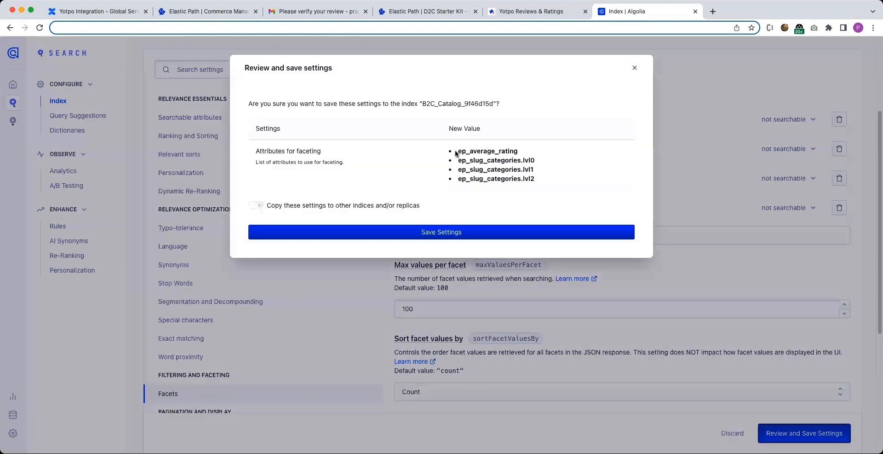
{"action": "left_click", "coordinate": [466, 234]}
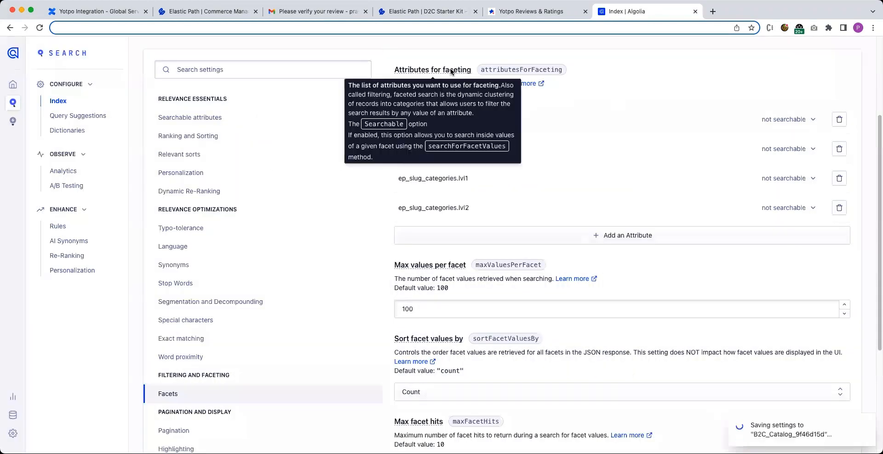
{"action": "left_click", "coordinate": [427, 13]}
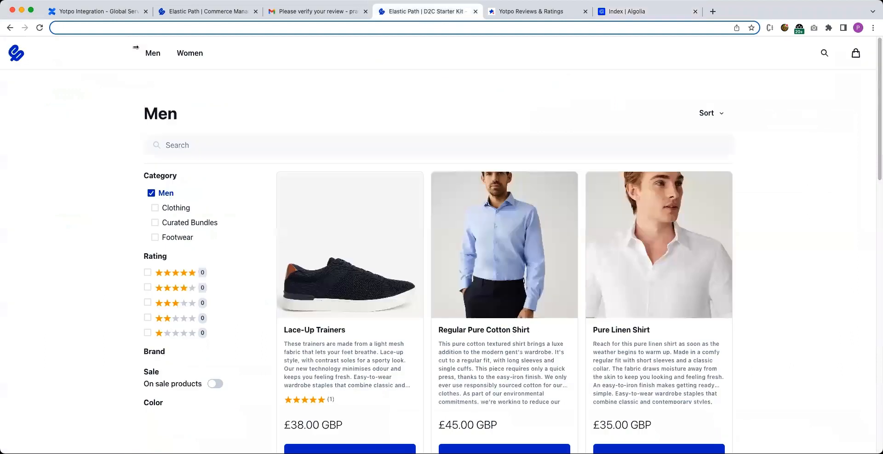
- Reload the Men listing, then apply and clear the 5-star Rating filter, which isolates Lace-Up Trainers
{"action": "left_click", "coordinate": [40, 30]}
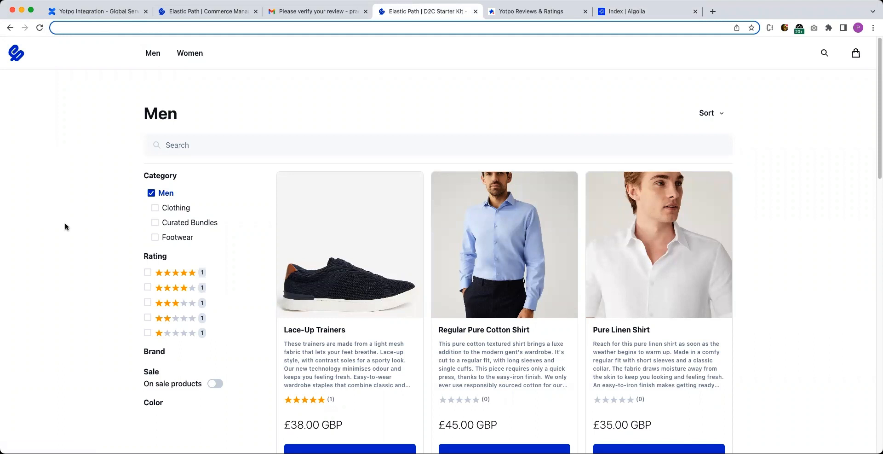
{"action": "scroll", "coordinate": [87, 272], "scroll_direction": "down", "scroll_amount": 1}
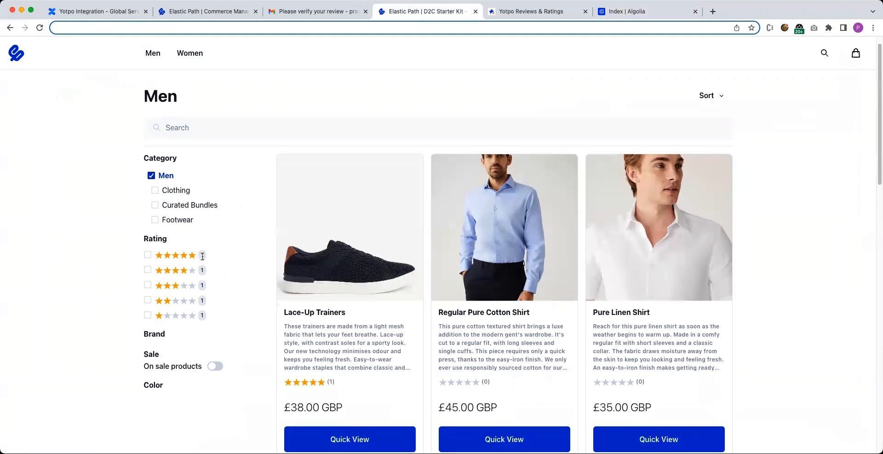
{"action": "scroll", "coordinate": [85, 289], "scroll_direction": "down", "scroll_amount": 10}
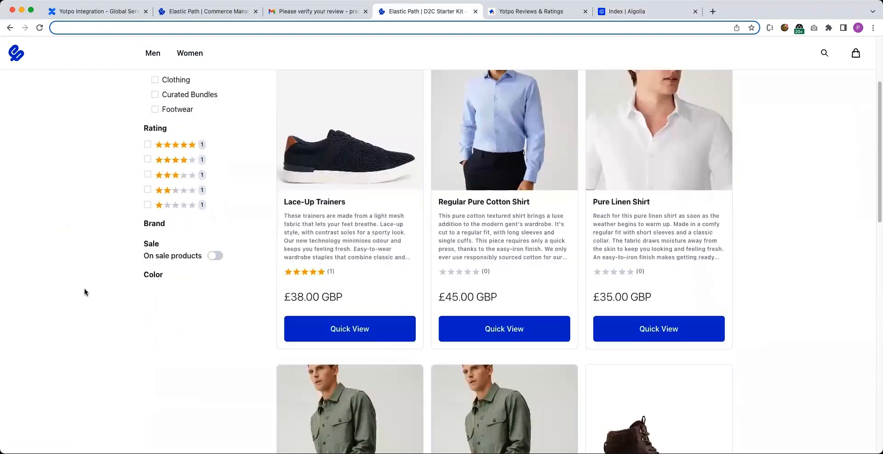
{"action": "scroll", "coordinate": [473, 166], "scroll_direction": "up", "scroll_amount": 3}
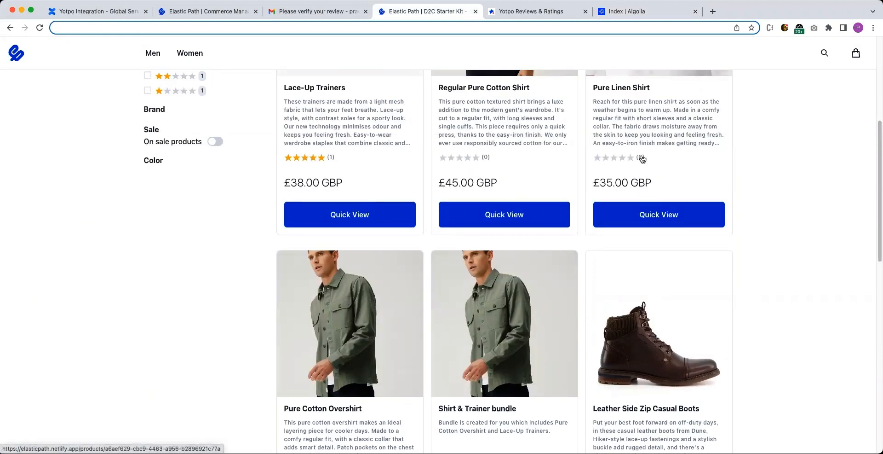
{"action": "scroll", "coordinate": [219, 296], "scroll_direction": "down", "scroll_amount": 7}
{"action": "scroll", "coordinate": [200, 307], "scroll_direction": "up", "scroll_amount": 8}
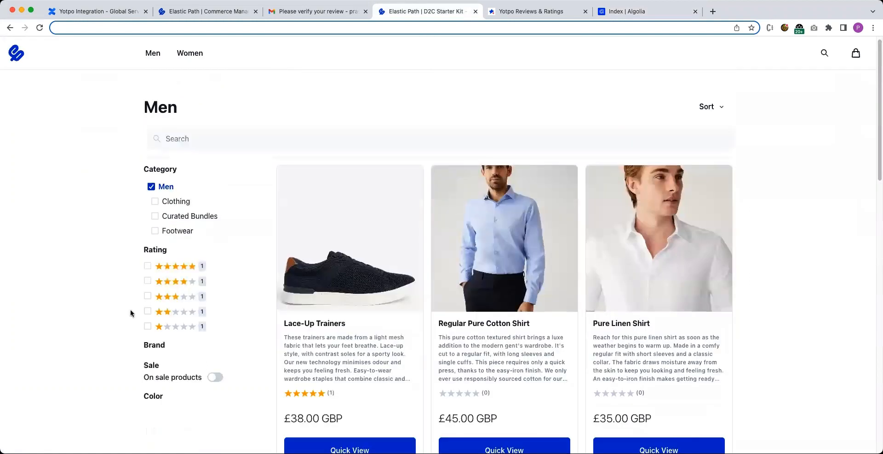
{"action": "left_click", "coordinate": [148, 267]}
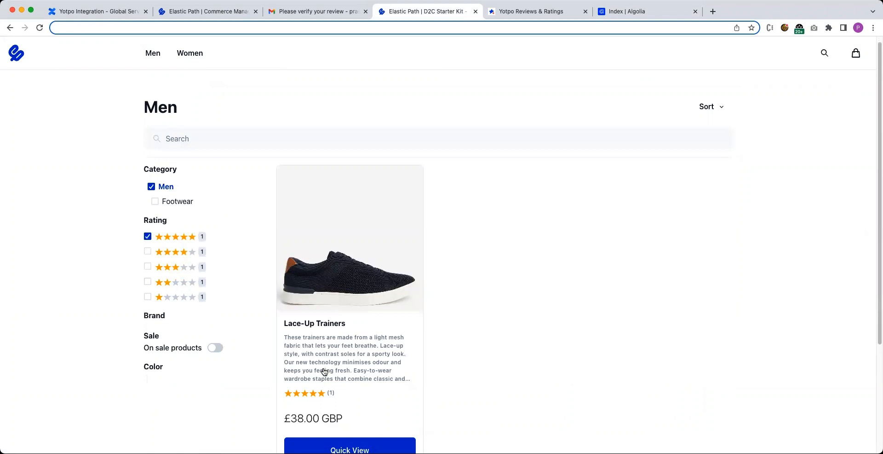
{"action": "left_click", "coordinate": [147, 237]}
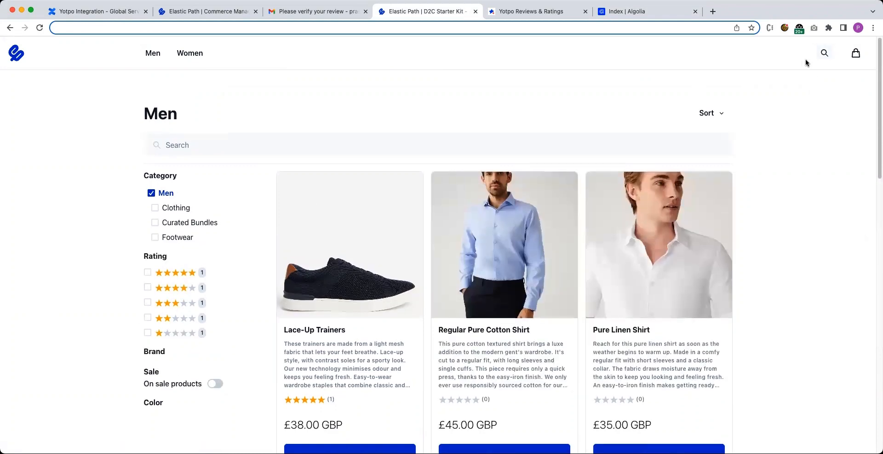
{"action": "left_click", "coordinate": [825, 53]}
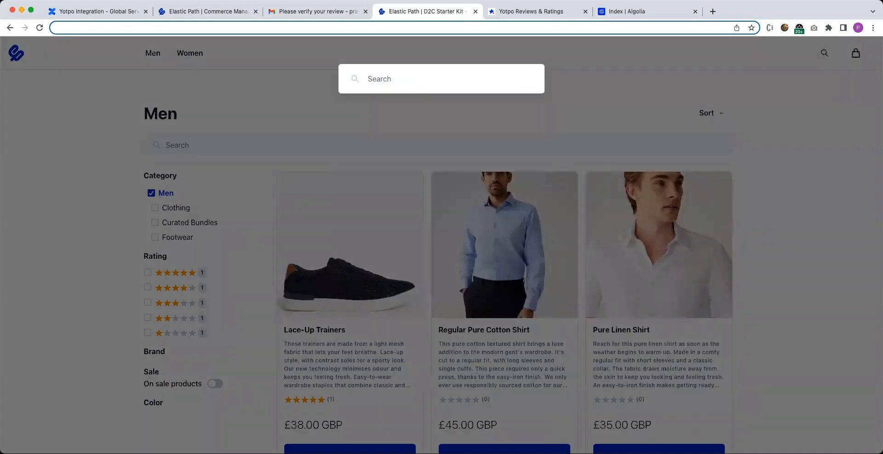
{"action": "type", "text": "train"}
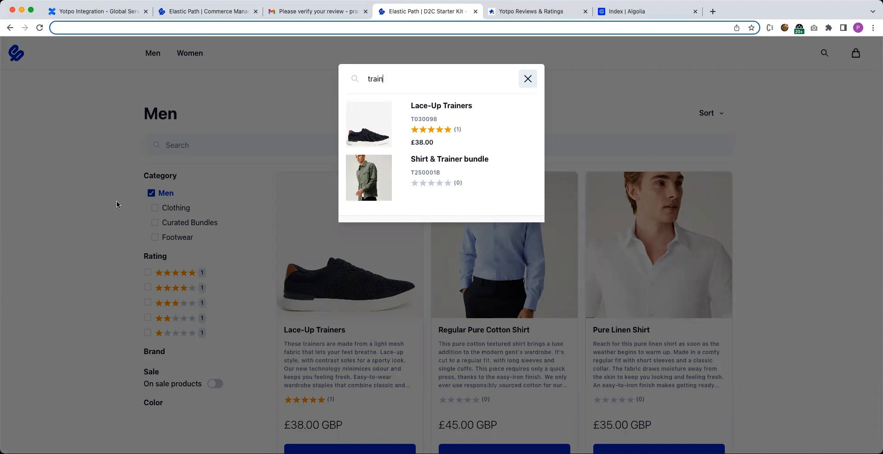
{"action": "left_click", "coordinate": [46, 196]}
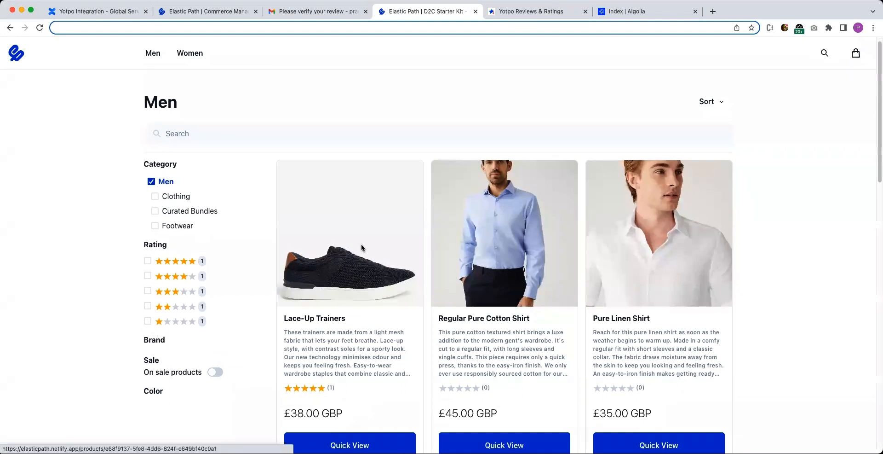
- Add the Lace-Up Trainers to the cart, go to checkout, and enter the shopper's e-mail and name
{"action": "left_click", "coordinate": [363, 249]}
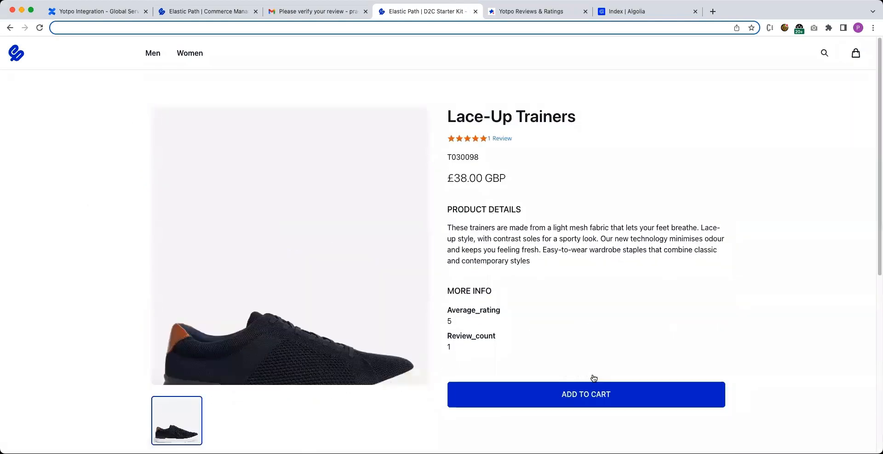
{"action": "left_click", "coordinate": [607, 396]}
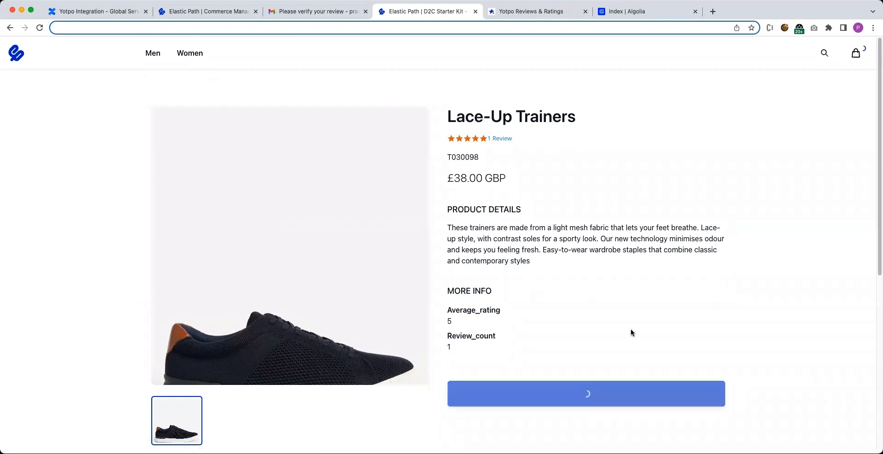
{"action": "left_click", "coordinate": [796, 267]}
{"action": "left_click", "coordinate": [195, 190]}
{"action": "key", "text": "Tab"}
{"action": "key", "text": "Tab"}
- Fill in the shopper's street, city, region and postcode, with country set to United Kingdom
{"action": "left_click", "coordinate": [207, 330]}
{"action": "key", "text": "Tab"}
{"action": "key", "text": "Tab"}
{"action": "type", "text": "London"}
{"action": "key", "text": "Tab"}
{"action": "key", "text": "Tab"}
{"action": "type", "text": "London"}
{"action": "key", "text": "Tab"}
{"action": "type", "text": "HA97JR"}
{"action": "left_click", "coordinate": [407, 249]}
{"action": "type", "text": "un"}
{"action": "key", "text": "Down"}
{"action": "key", "text": "Return"}
{"action": "left_click", "coordinate": [106, 250]}
{"action": "scroll", "coordinate": [102, 230], "scroll_direction": "down", "scroll_amount": 2}
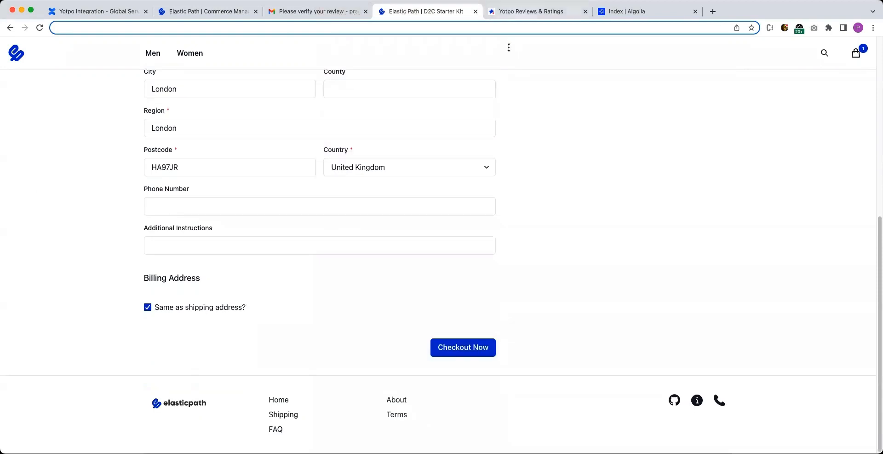
- Check the Yotpo review requests dashboard, then return to the storefront checkout form
{"action": "left_click", "coordinate": [513, 12]}
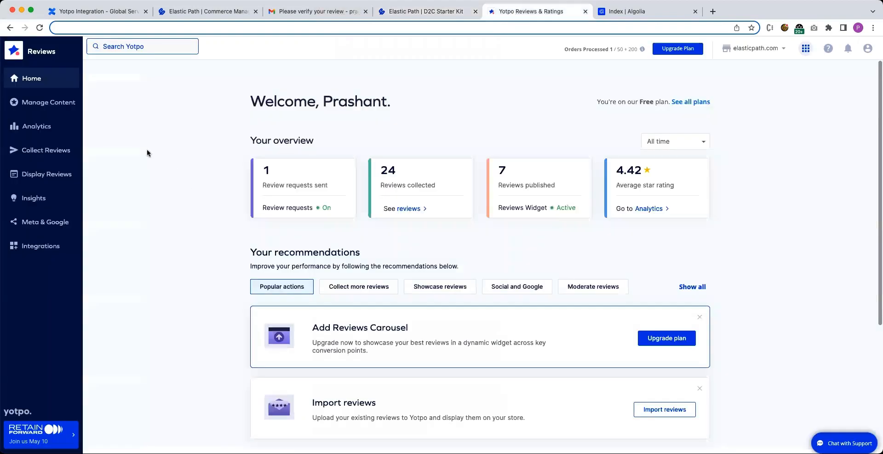
{"action": "left_click", "coordinate": [46, 151]}
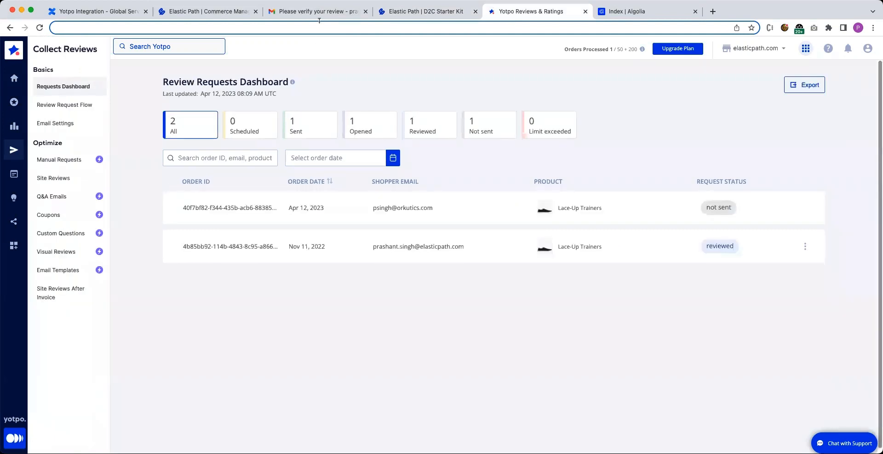
{"action": "left_click", "coordinate": [417, 12]}
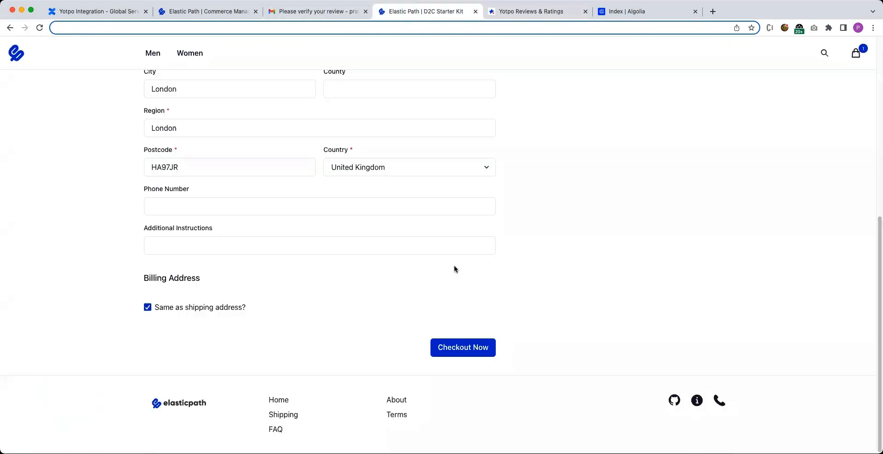
- Pay with the test card and postal code, then select the order number on Order Complete
{"action": "left_click", "coordinate": [464, 345]}
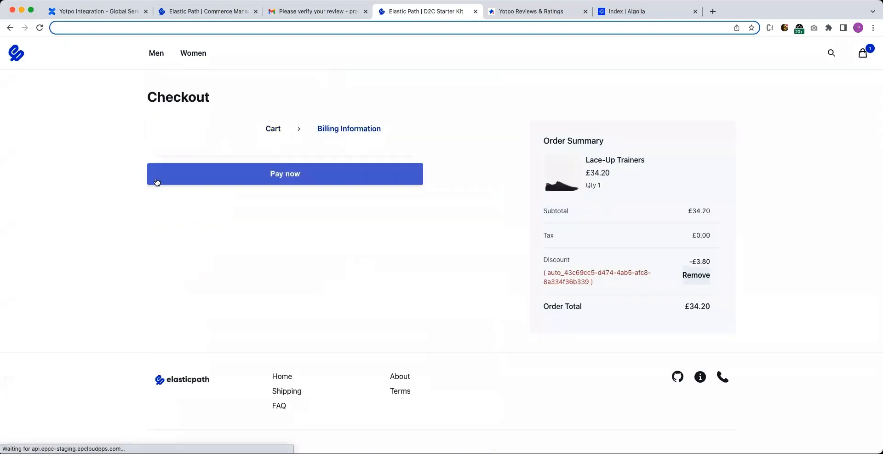
{"action": "left_click", "coordinate": [184, 170]}
{"action": "type", "text": "424242424242424"}
{"action": "type", "text": "20424424"}
{"action": "type", "text": "HA97JR"}
{"action": "left_click", "coordinate": [273, 275]}
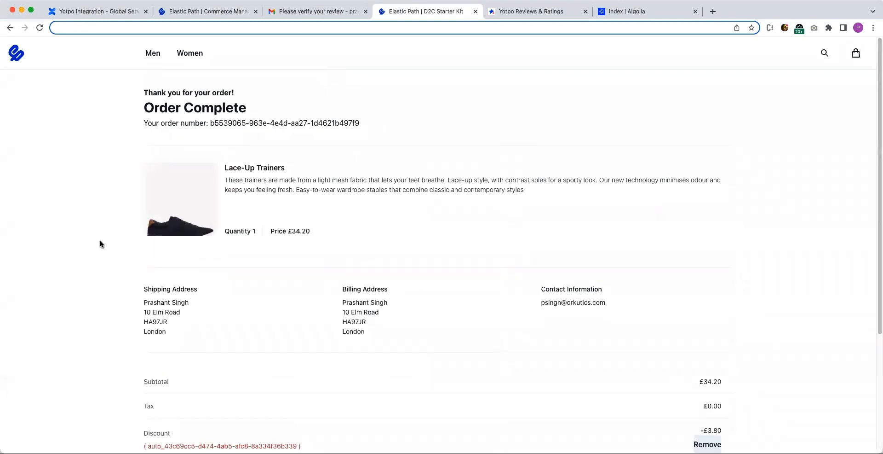
{"action": "left_click_drag", "start_coordinate": [226, 122], "coordinate": [367, 122]}
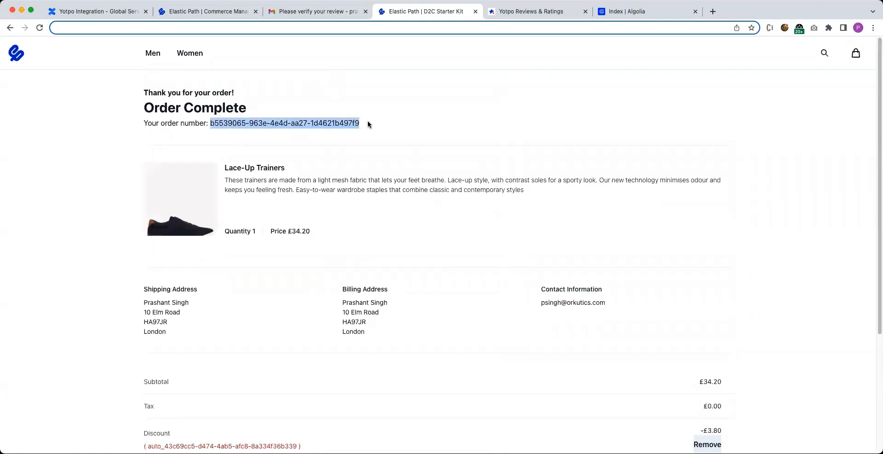
- Confirm the newest Lace-Up Trainers order appears in Commerce Manager's Orders list as Paid
{"action": "left_click", "coordinate": [217, 14]}
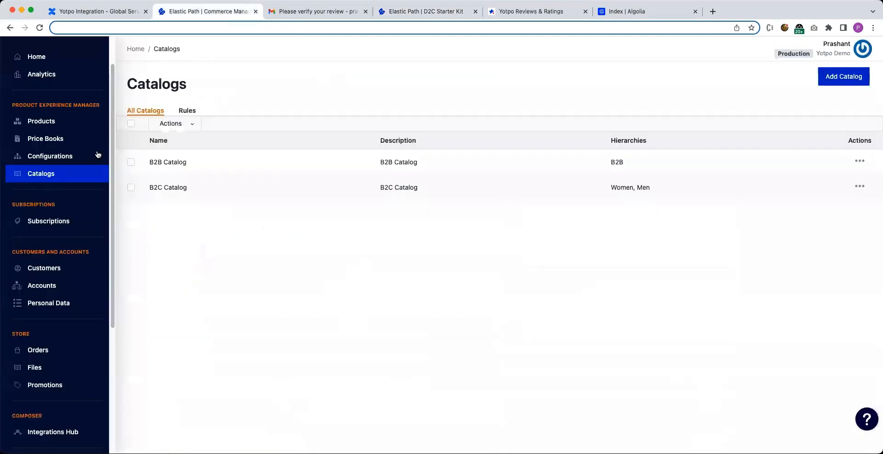
{"action": "left_click", "coordinate": [41, 351]}
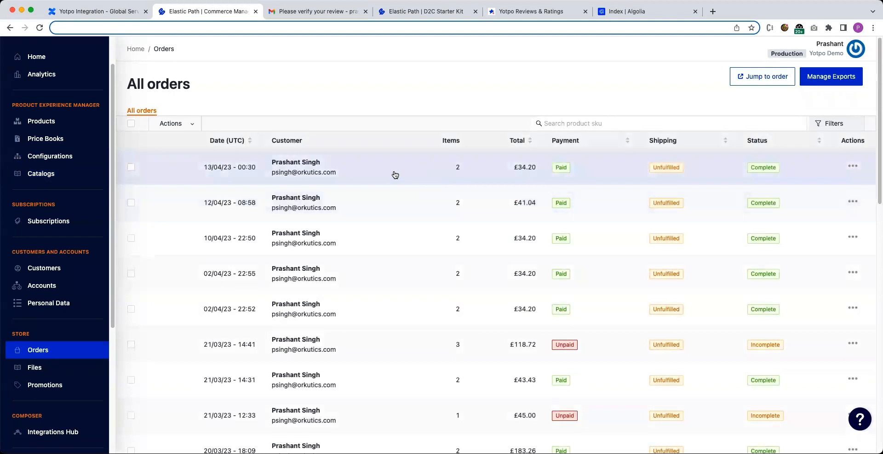
{"action": "left_click", "coordinate": [394, 174]}
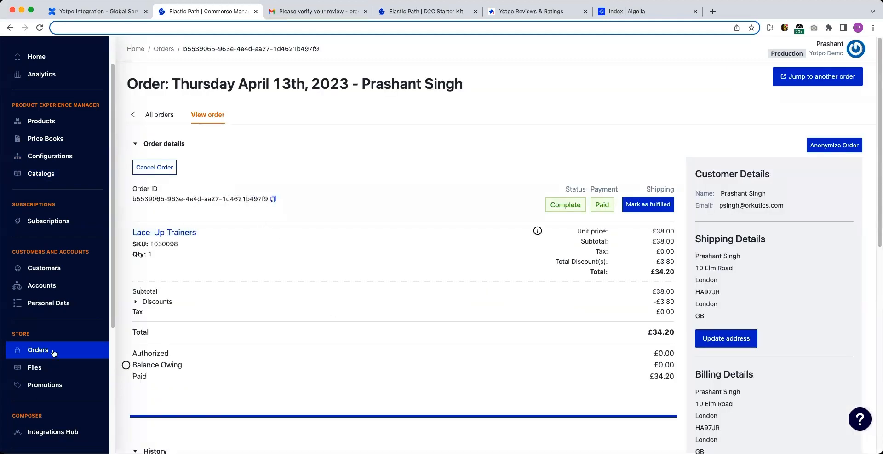
{"action": "scroll", "coordinate": [54, 353], "scroll_direction": "down", "scroll_amount": 5}
- Open the Yotpo integration's summary from the Integrations Hub
{"action": "left_click", "coordinate": [75, 311]}
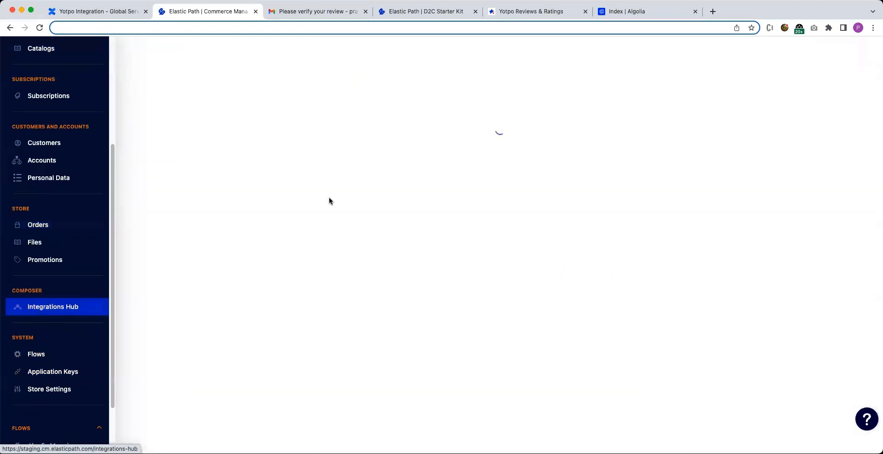
{"action": "scroll", "coordinate": [276, 257], "scroll_direction": "down", "scroll_amount": 20}
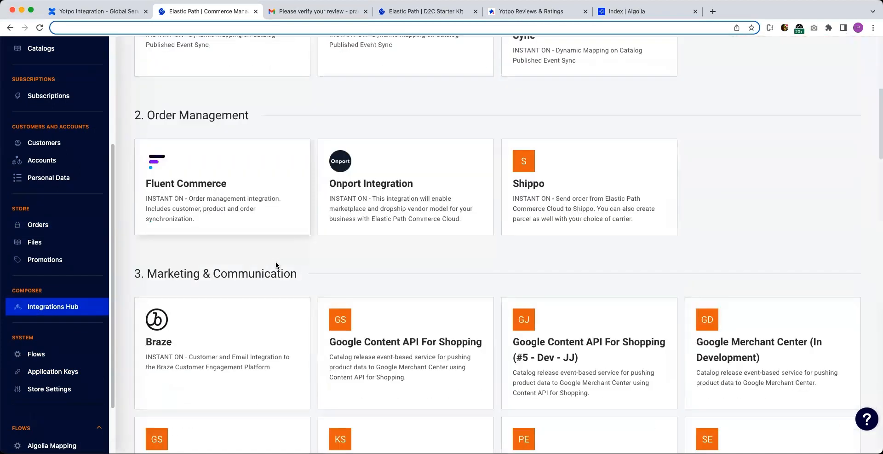
{"action": "scroll", "coordinate": [332, 278], "scroll_direction": "down", "scroll_amount": 7}
{"action": "scroll", "coordinate": [305, 191], "scroll_direction": "up", "scroll_amount": 6}
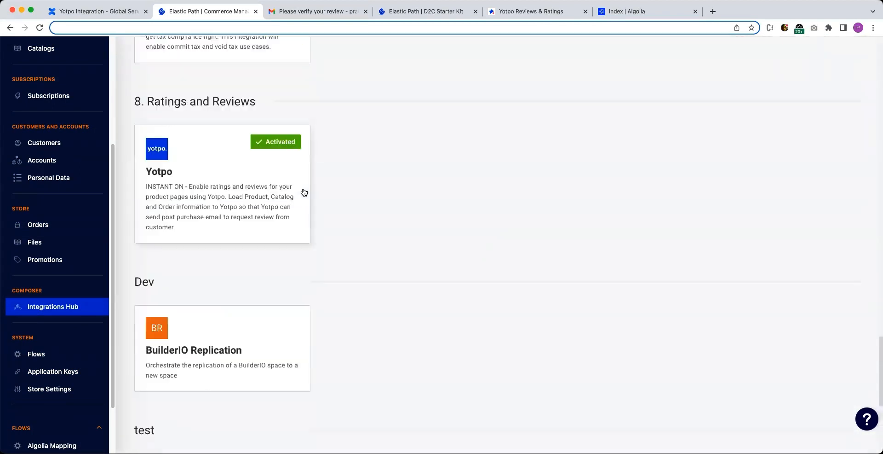
{"action": "left_click", "coordinate": [232, 182]}
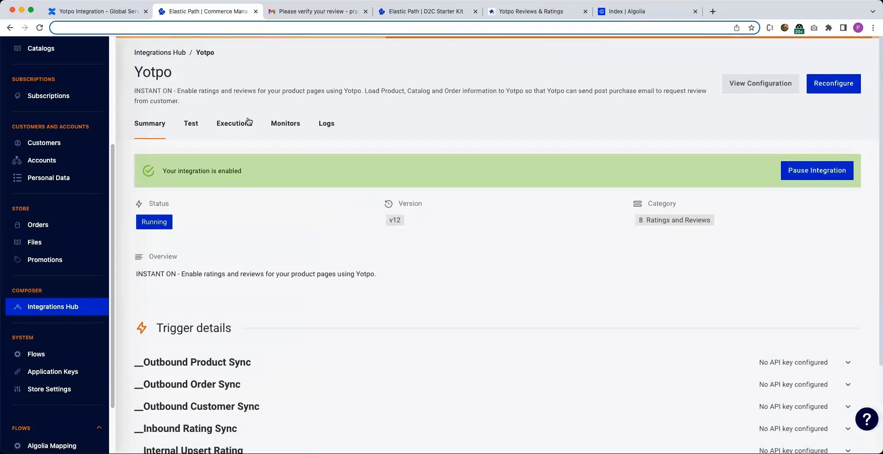
- Select the Apr 13 12:30:31 AM Outbound Order Sync execution in the Yotpo integration's history
{"action": "left_click", "coordinate": [249, 133]}
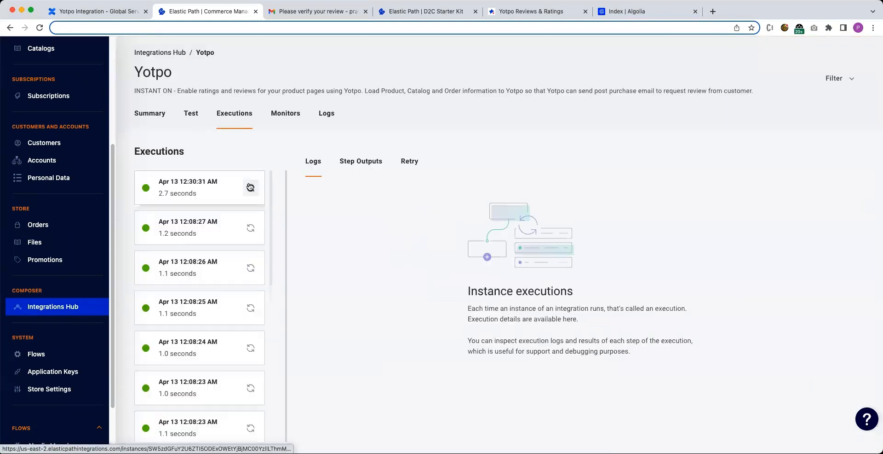
{"action": "left_click", "coordinate": [239, 182]}
{"action": "left_click", "coordinate": [225, 189]}
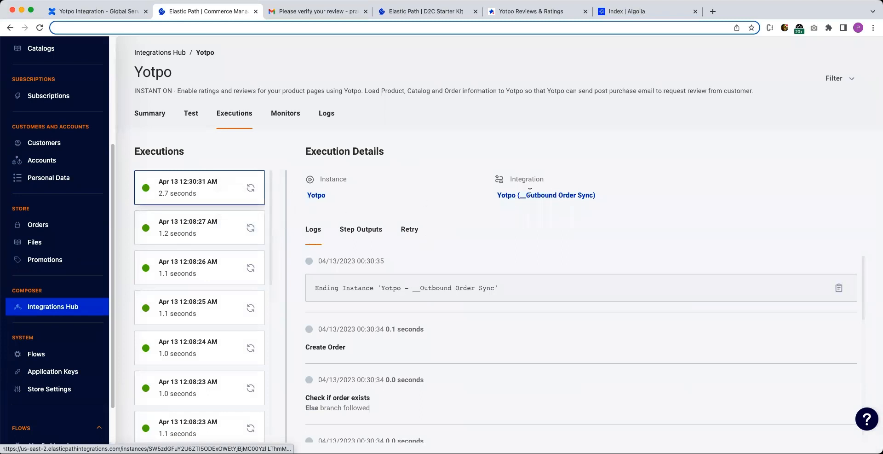
{"action": "left_click_drag", "start_coordinate": [521, 194], "coordinate": [598, 195]}
{"action": "left_click", "coordinate": [521, 252]}
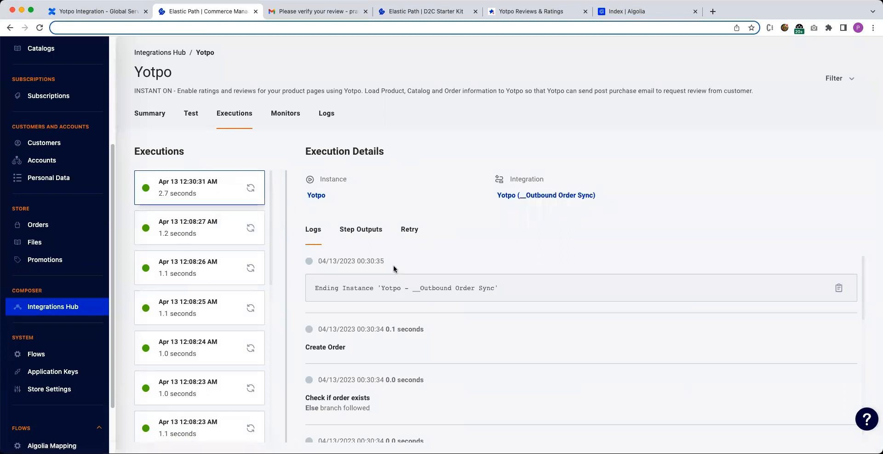
- Show the Step Outputs for the Create Order step, including the returned Yotpo order ID
{"action": "left_click", "coordinate": [369, 232]}
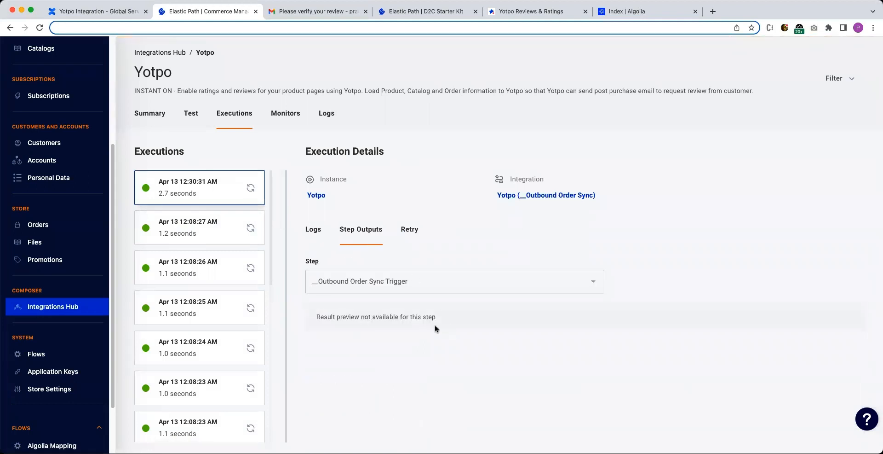
{"action": "left_click", "coordinate": [423, 276]}
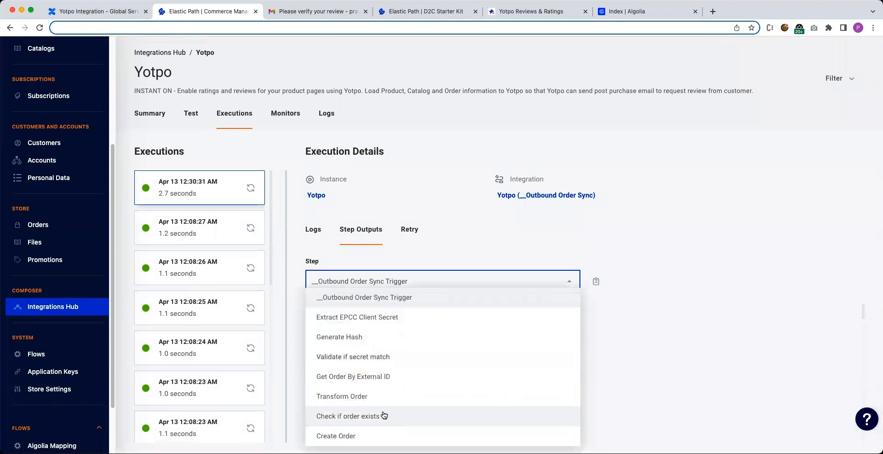
{"action": "left_click", "coordinate": [363, 435]}
{"action": "left_click", "coordinate": [365, 361]}
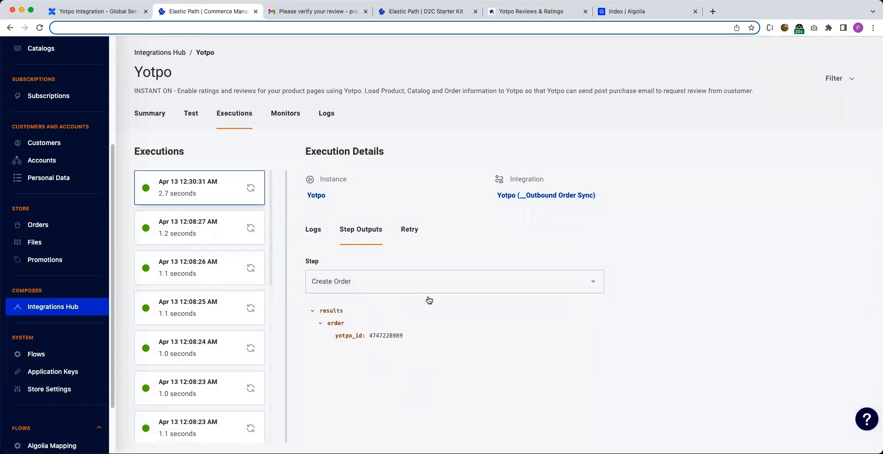
- Check the Yotpo Review Requests Dashboard's Lace-Up Trainers orders and their status badges
{"action": "left_click", "coordinate": [533, 14]}
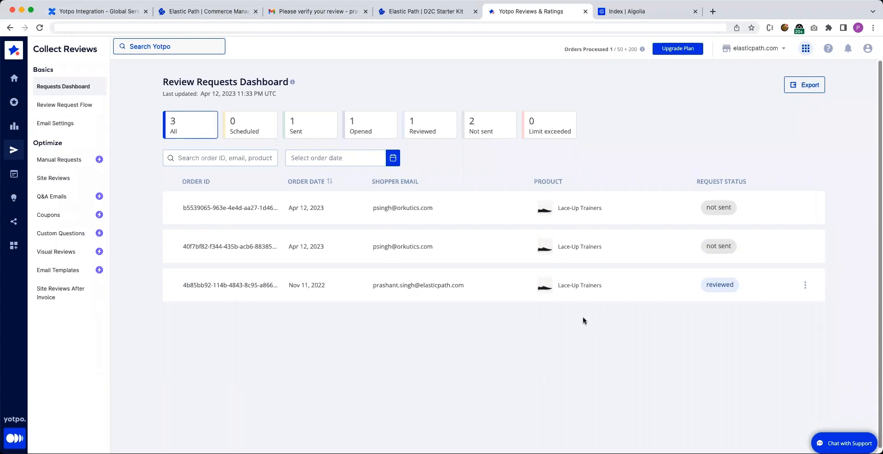
{"action": "mouse_move", "coordinate": [720, 285]}
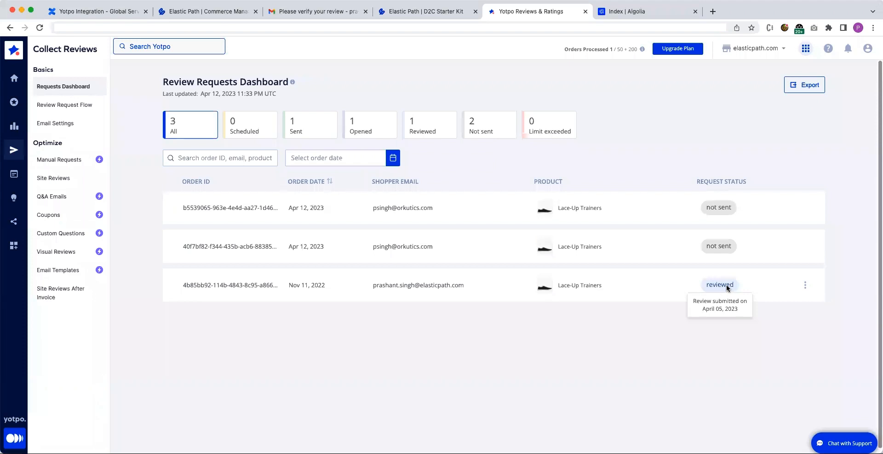
{"action": "mouse_move", "coordinate": [708, 247]}
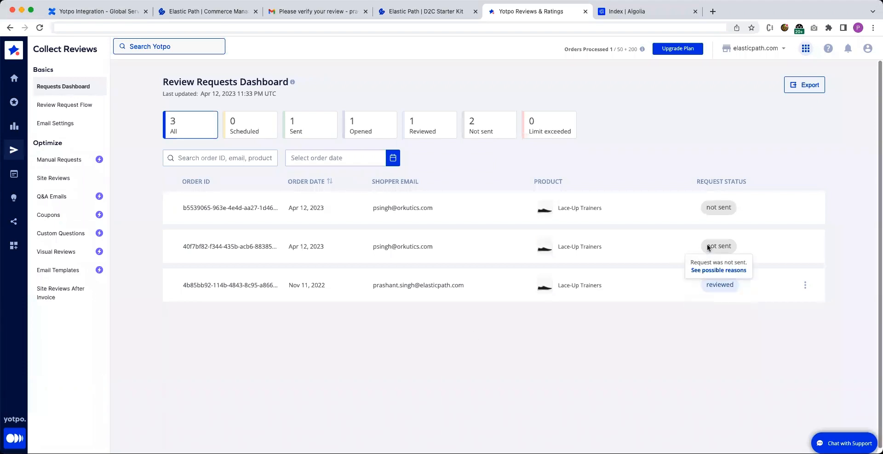